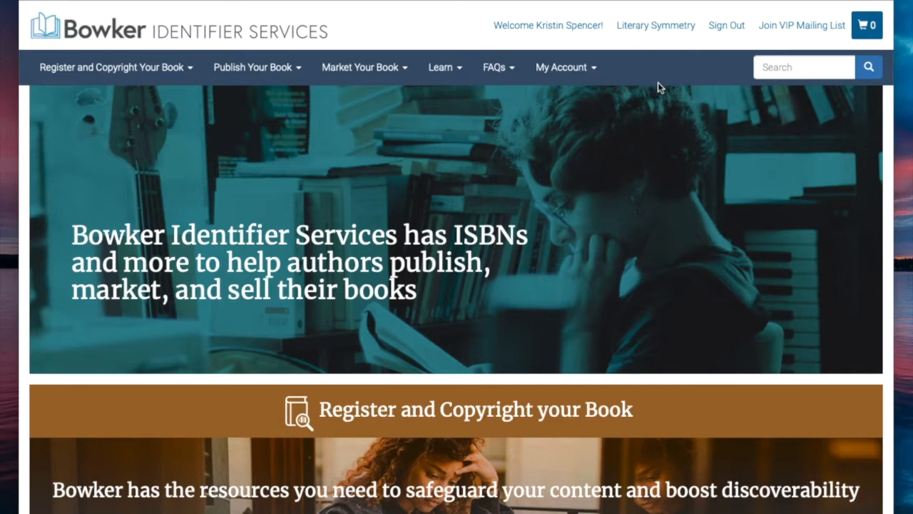
Step: Open the ISBN dashboard with the account's identifiers
{"action": "left_click", "coordinate": [635, 27]}
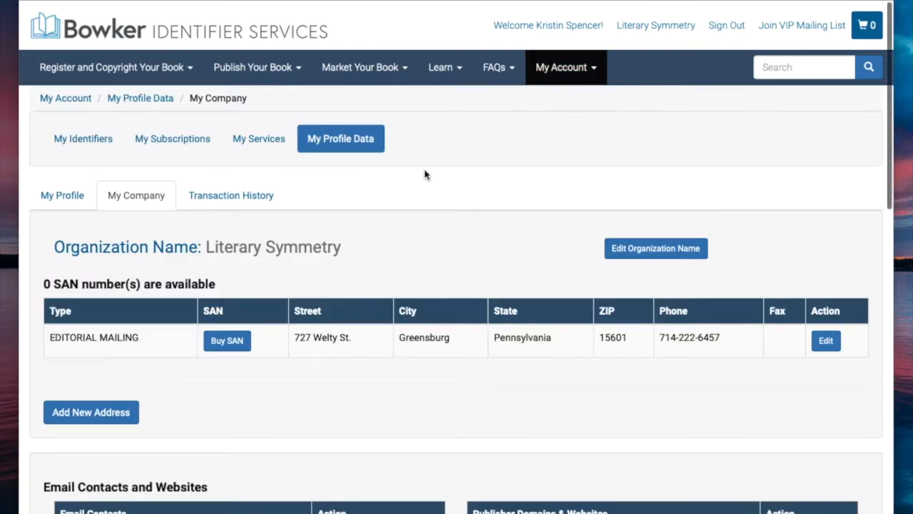
{"action": "left_click", "coordinate": [102, 141]}
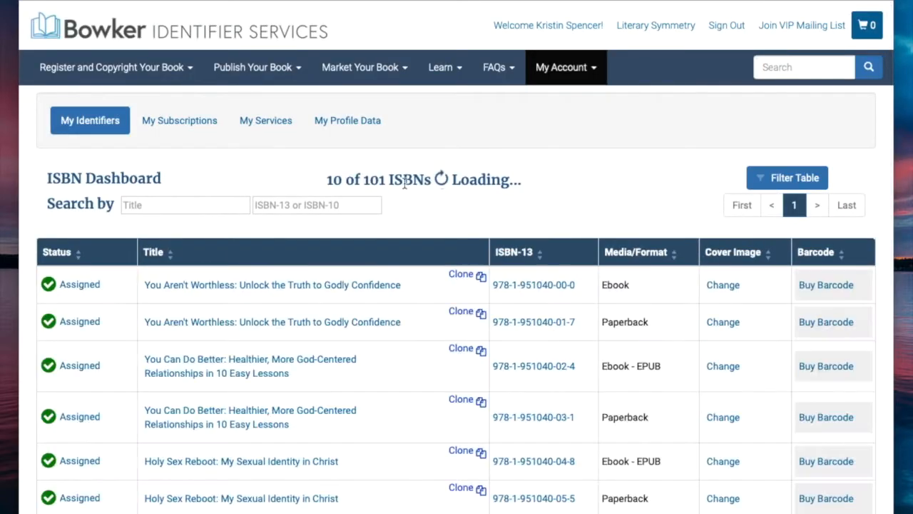
{"action": "scroll", "coordinate": [405, 183], "scroll_direction": "down", "scroll_amount": 1}
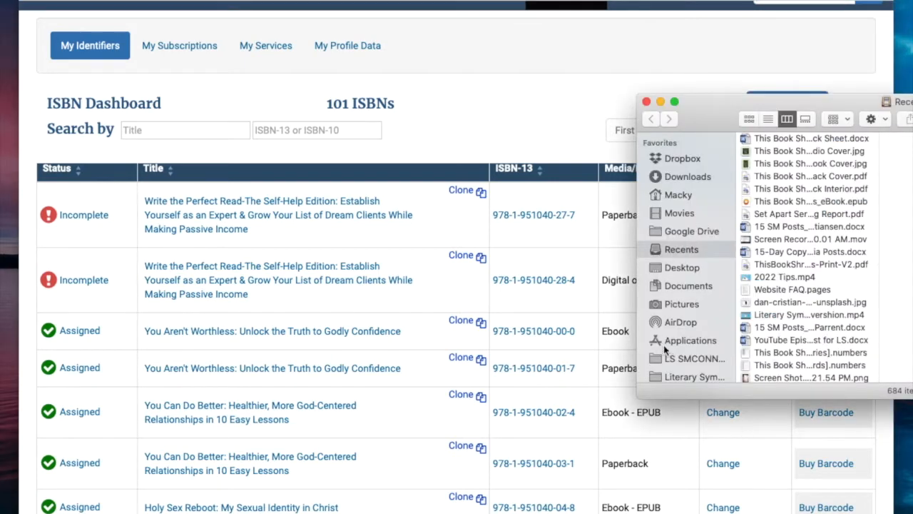
Step: Open the WTPR - Self-Help folder on the LS BKUP drive and move the file window fully into view
{"action": "scroll", "coordinate": [665, 343], "scroll_direction": "down", "scroll_amount": 3}
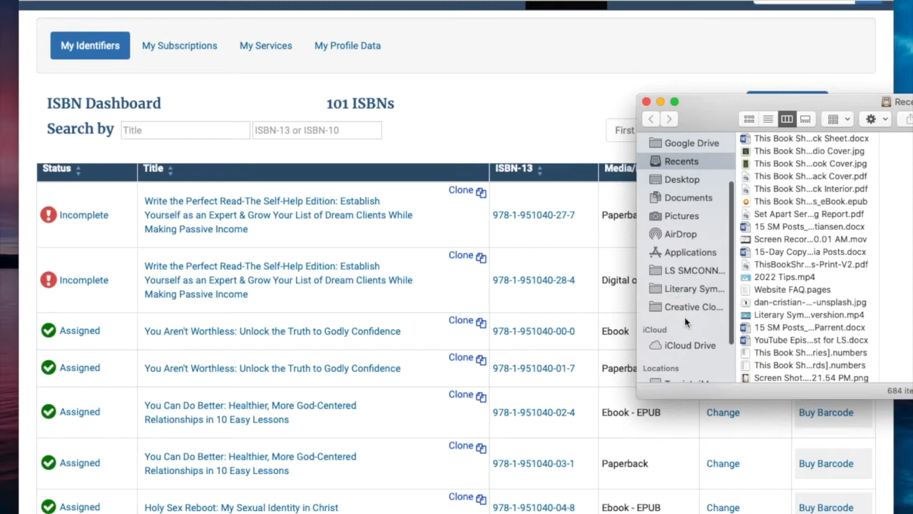
{"action": "scroll", "coordinate": [685, 321], "scroll_direction": "down", "scroll_amount": 2}
{"action": "left_click", "coordinate": [683, 363]}
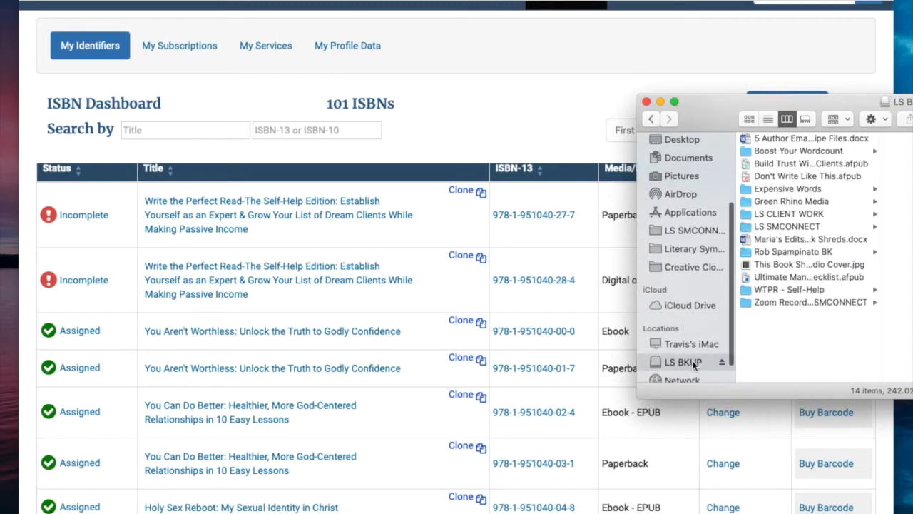
{"action": "left_click", "coordinate": [783, 289]}
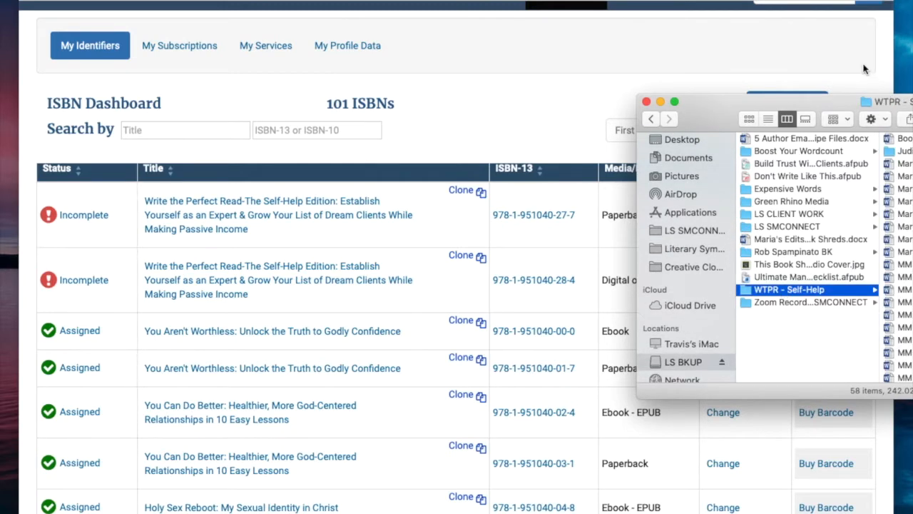
{"action": "left_click_drag", "start_coordinate": [819, 100], "coordinate": [636, 103]}
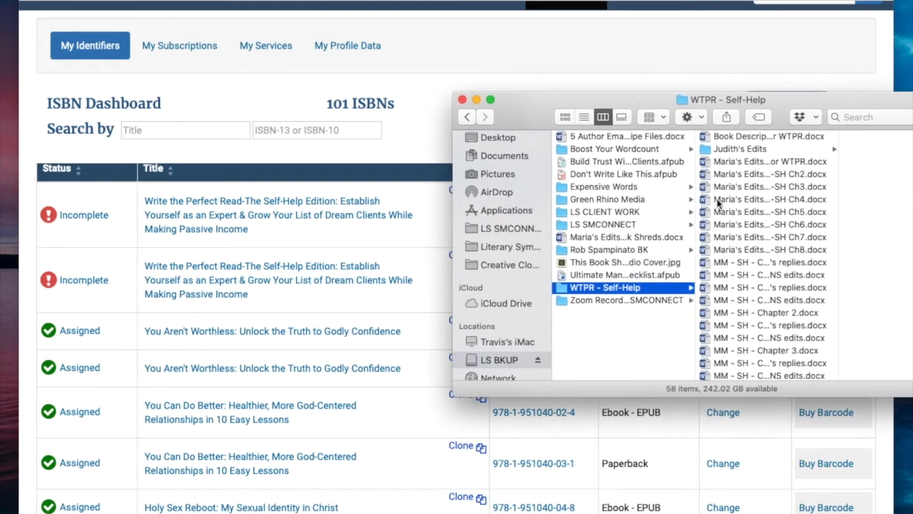
Step: Open WTPR-SH Quick Sheet.docx, close the file window and place the document beside the web page
{"action": "scroll", "coordinate": [774, 295], "scroll_direction": "down", "scroll_amount": 3}
{"action": "scroll", "coordinate": [778, 307], "scroll_direction": "down", "scroll_amount": 10}
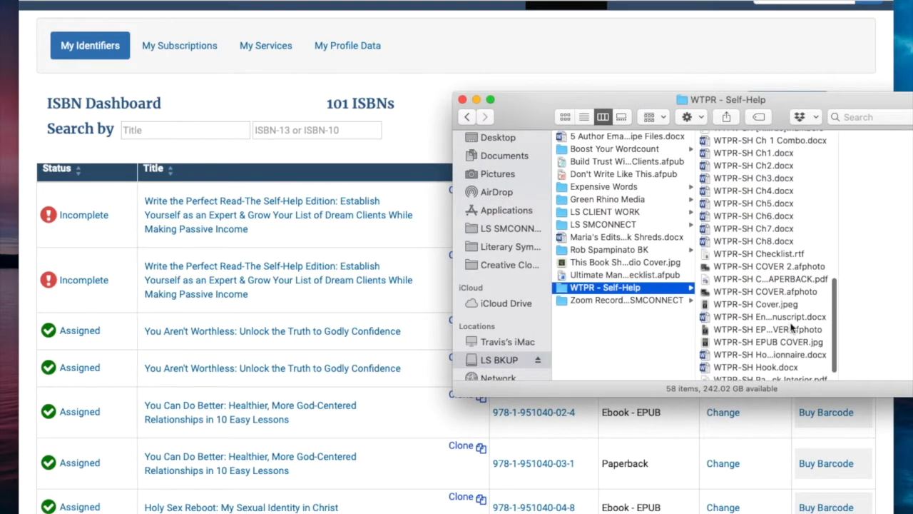
{"action": "scroll", "coordinate": [793, 353], "scroll_direction": "down", "scroll_amount": 2}
{"action": "left_click", "coordinate": [762, 376]}
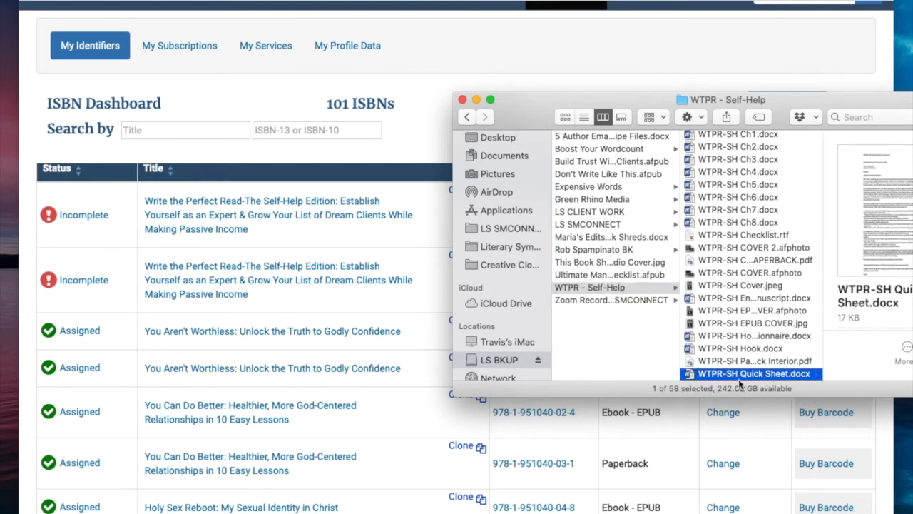
{"action": "double_click", "coordinate": [744, 374]}
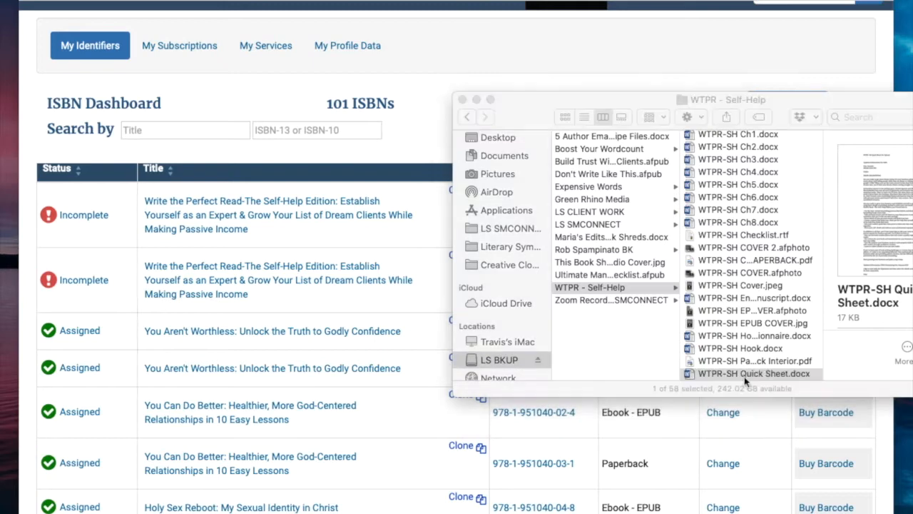
{"action": "left_click", "coordinate": [862, 100]}
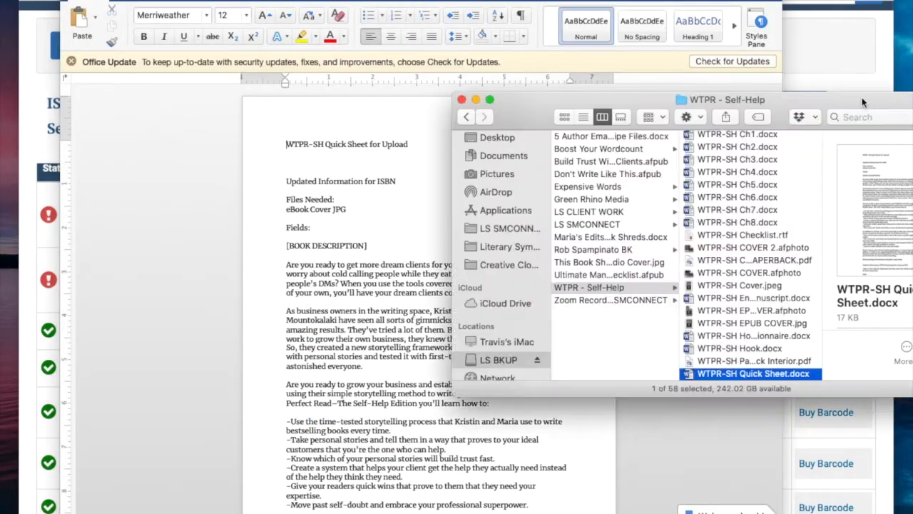
{"action": "left_click", "coordinate": [464, 99]}
{"action": "left_click_drag", "start_coordinate": [526, 2], "coordinate": [815, 0]}
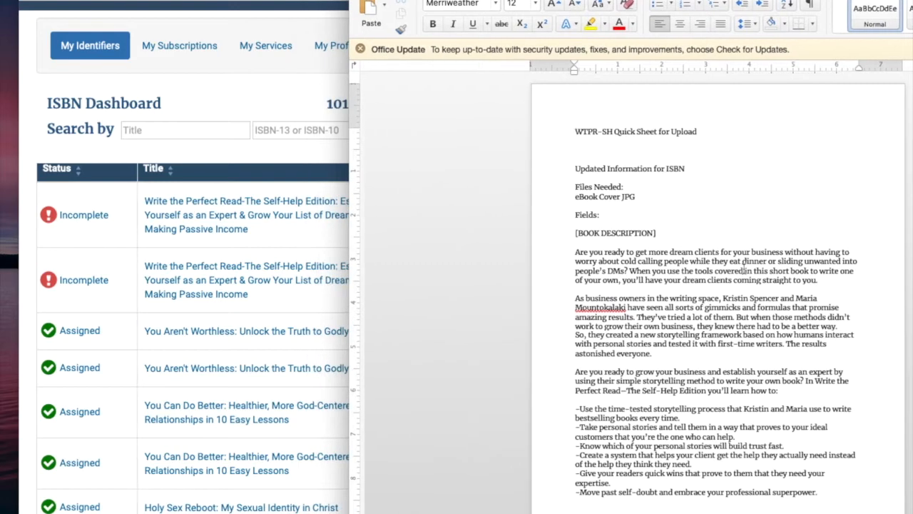
Step: Look through the quick sheet's ISBN information, book description and Amazon KDP details
{"action": "scroll", "coordinate": [744, 269], "scroll_direction": "down", "scroll_amount": 15}
{"action": "scroll", "coordinate": [744, 268], "scroll_direction": "down", "scroll_amount": 10}
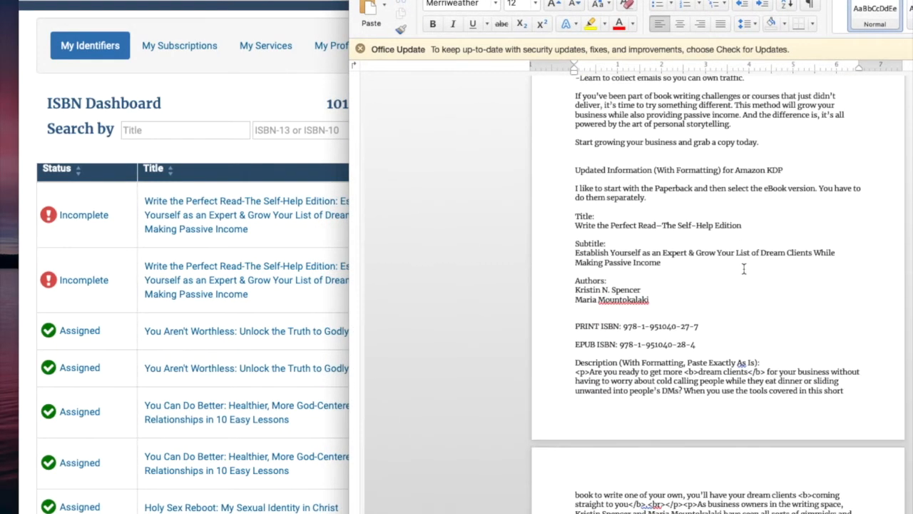
{"action": "scroll", "coordinate": [744, 268], "scroll_direction": "down", "scroll_amount": 2}
{"action": "scroll", "coordinate": [745, 268], "scroll_direction": "up", "scroll_amount": 10}
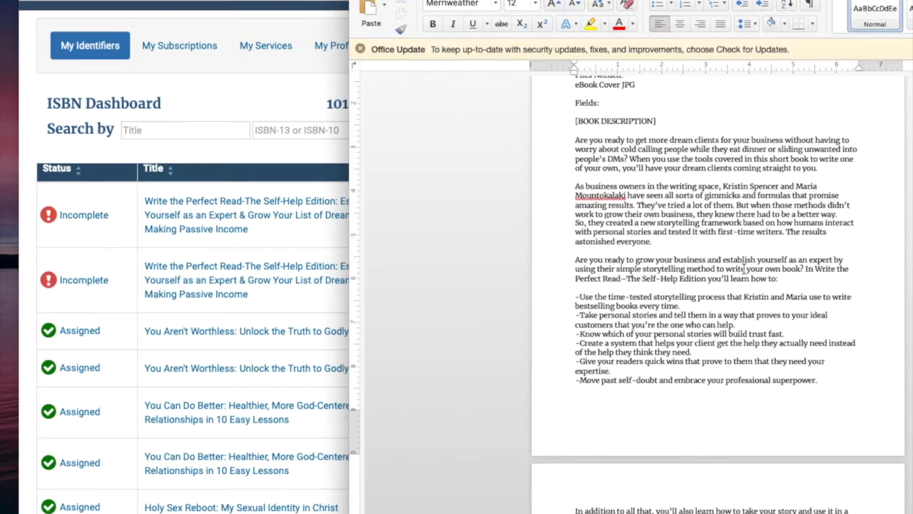
{"action": "scroll", "coordinate": [744, 269], "scroll_direction": "up", "scroll_amount": 5}
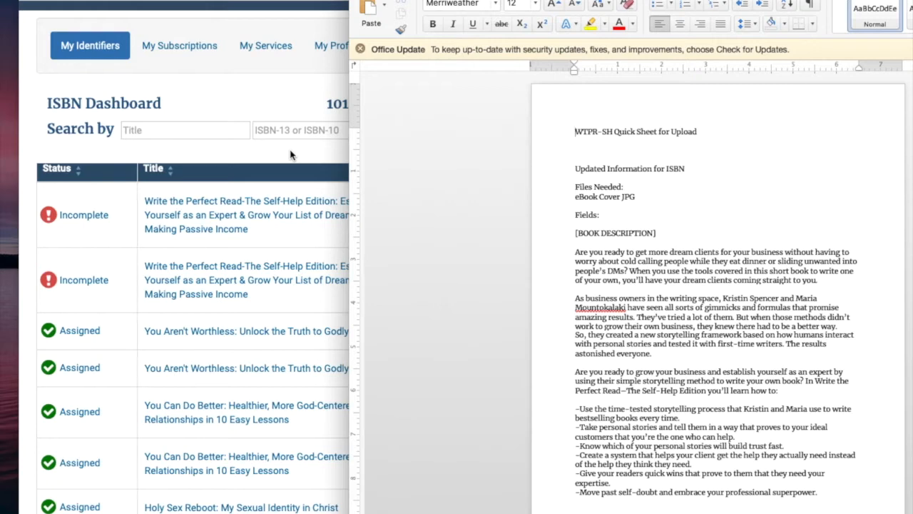
Step: Open the title data form for the incomplete paperback edition of Write the Perfect Read-The Self-Help Edition
{"action": "left_click", "coordinate": [291, 155]}
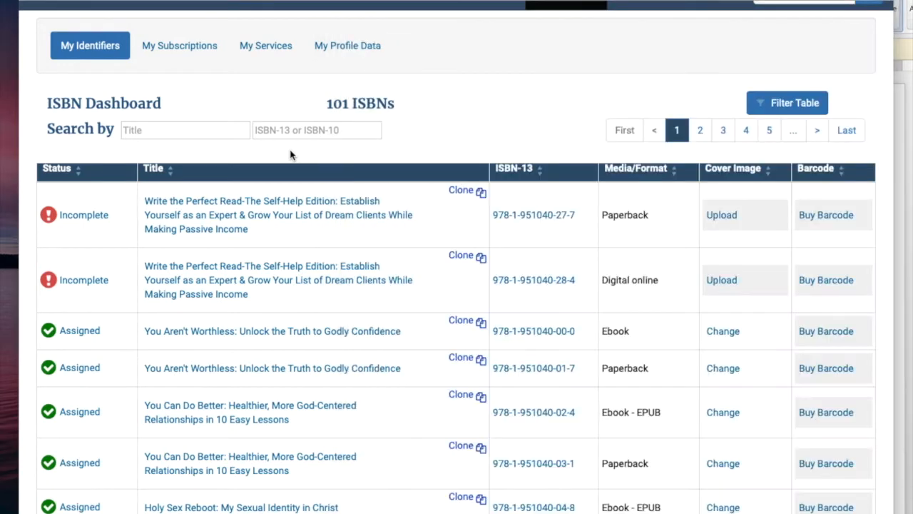
{"action": "left_click", "coordinate": [262, 209]}
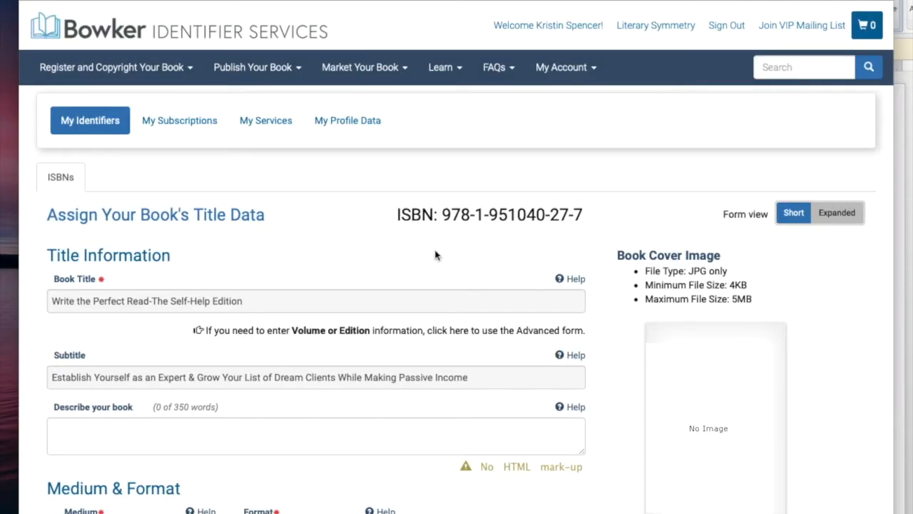
{"action": "scroll", "coordinate": [436, 256], "scroll_direction": "down", "scroll_amount": 3}
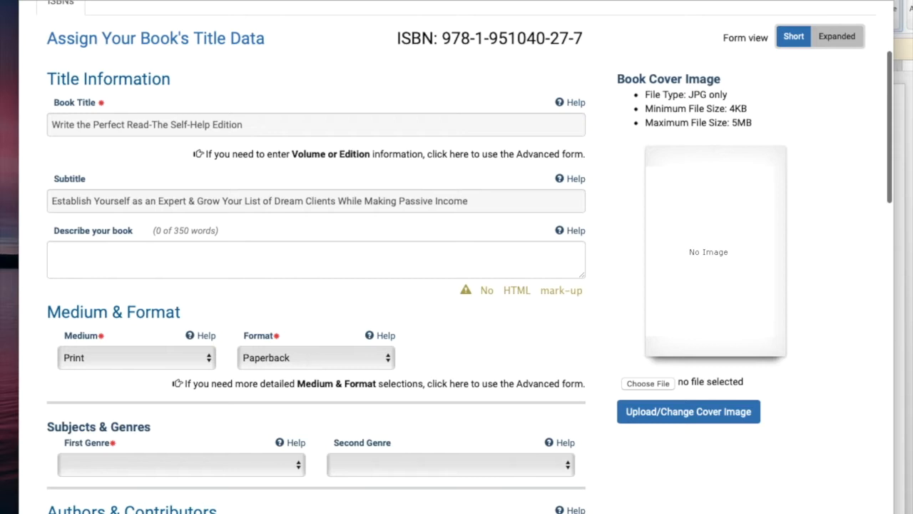
{"action": "key", "text": "super+Tab"}
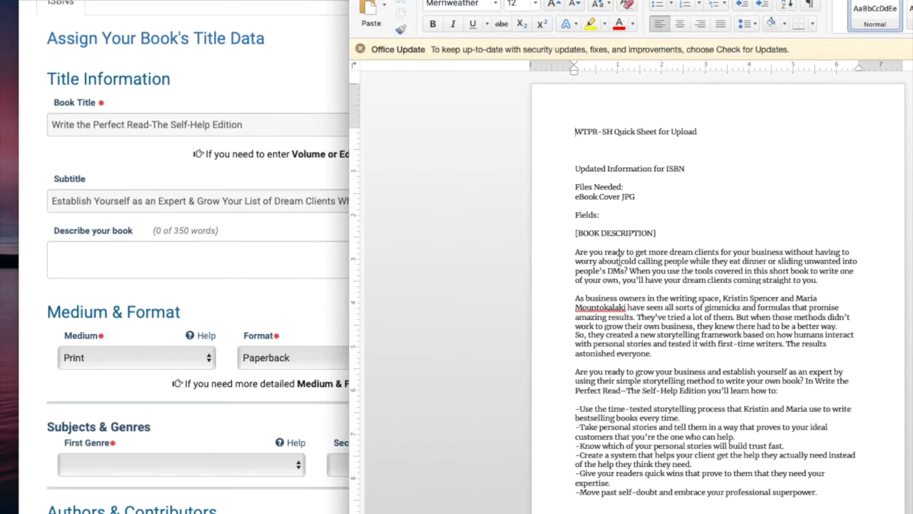
{"action": "left_click", "coordinate": [262, 306]}
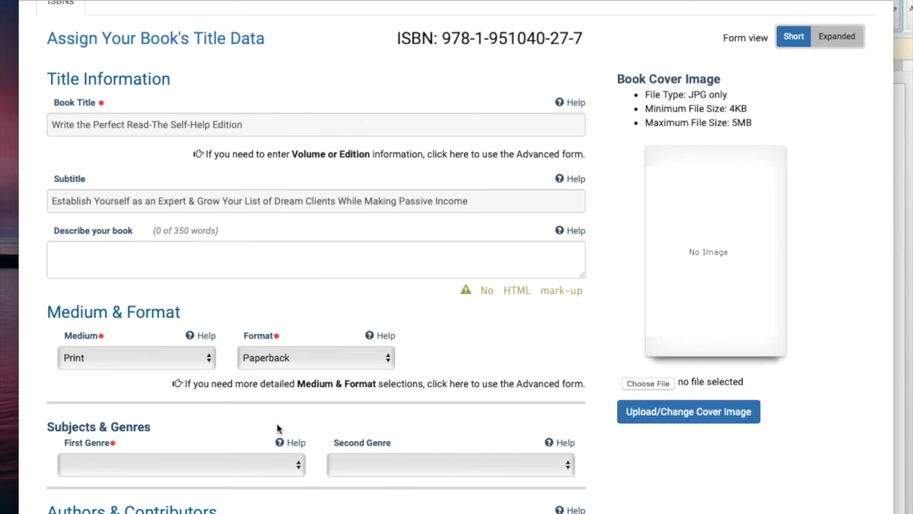
{"action": "scroll", "coordinate": [535, 348], "scroll_direction": "up", "scroll_amount": 1}
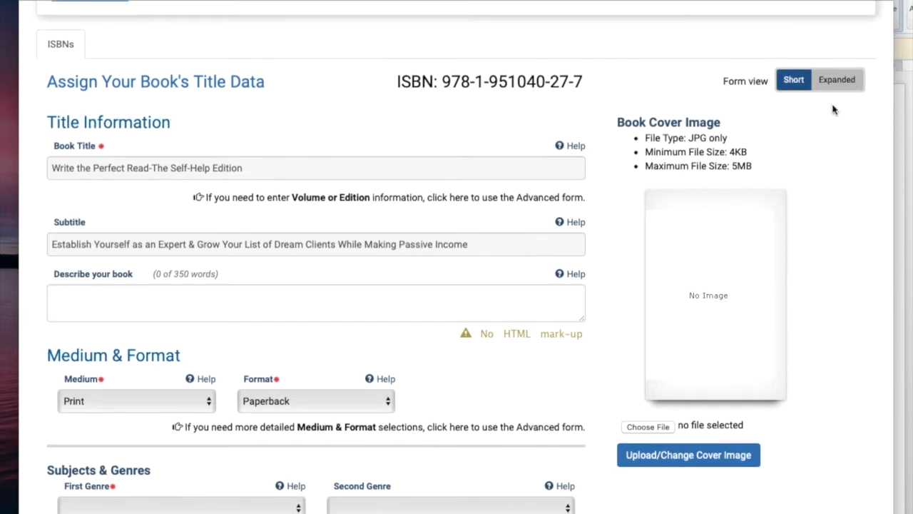
Step: Copy the full book description from the quick sheet into the form's book description and check its ending
{"action": "left_click", "coordinate": [758, 322]}
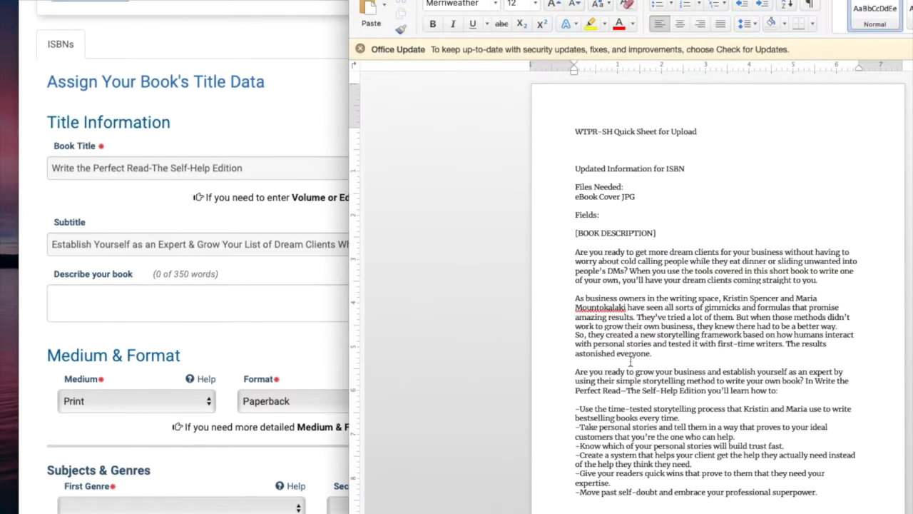
{"action": "scroll", "coordinate": [631, 361], "scroll_direction": "down", "scroll_amount": 5}
{"action": "scroll", "coordinate": [630, 361], "scroll_direction": "down", "scroll_amount": 3}
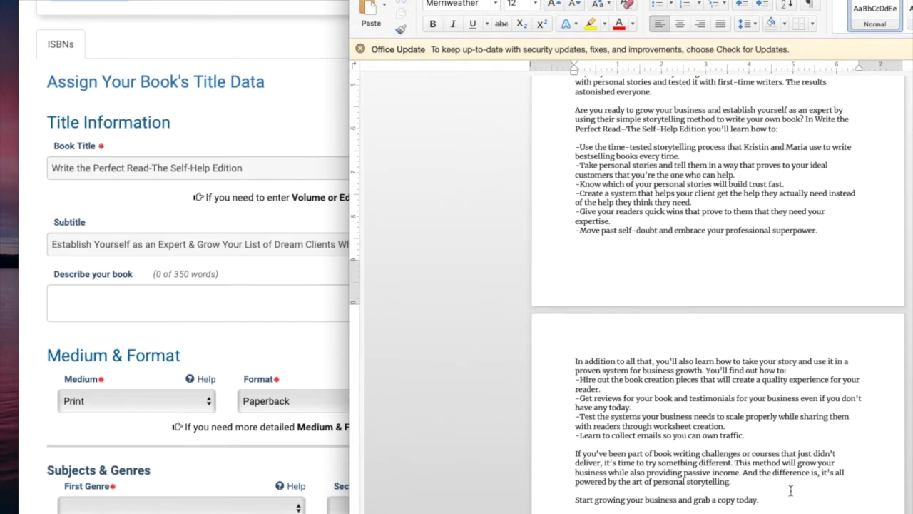
{"action": "left_click_drag", "start_coordinate": [778, 501], "coordinate": [551, 250]}
{"action": "left_click", "coordinate": [274, 309]}
{"action": "left_click", "coordinate": [253, 301]}
{"action": "key", "text": "ctrl+v"}
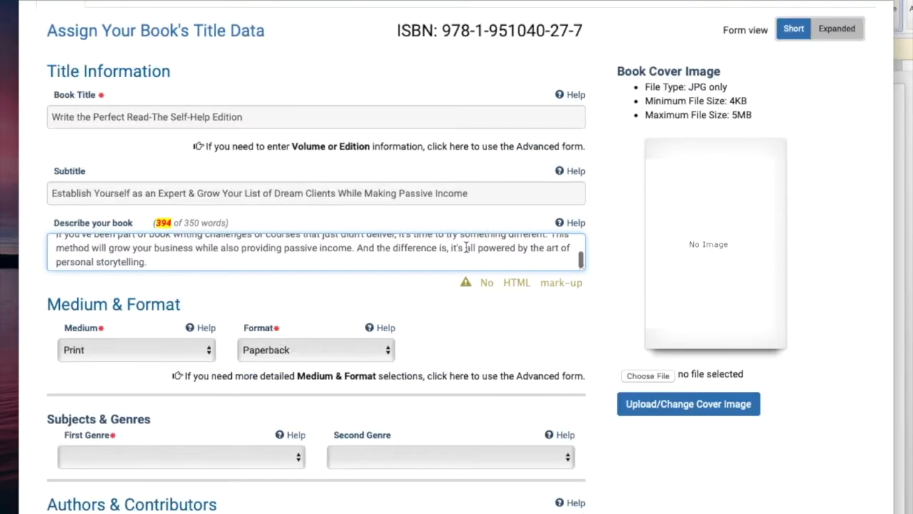
{"action": "scroll", "coordinate": [465, 247], "scroll_direction": "down", "scroll_amount": 5}
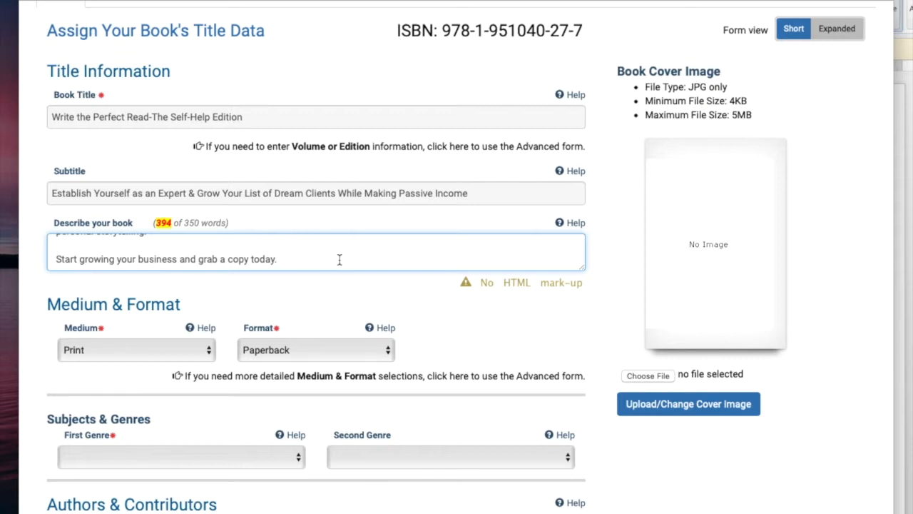
{"action": "left_click_drag", "start_coordinate": [283, 260], "coordinate": [170, 304]}
Step: Replace the form's book description with the quick sheet text from "Are you ready to grow your business" through "Learn to collect emails so you can own traffic."
{"action": "key", "text": "super+Tab"}
{"action": "left_click", "coordinate": [697, 303]}
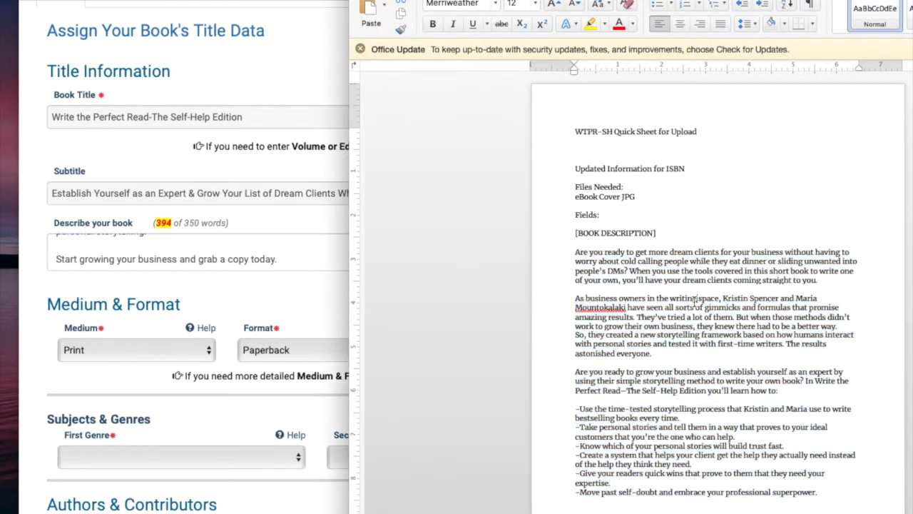
{"action": "scroll", "coordinate": [690, 405], "scroll_direction": "down", "scroll_amount": 3}
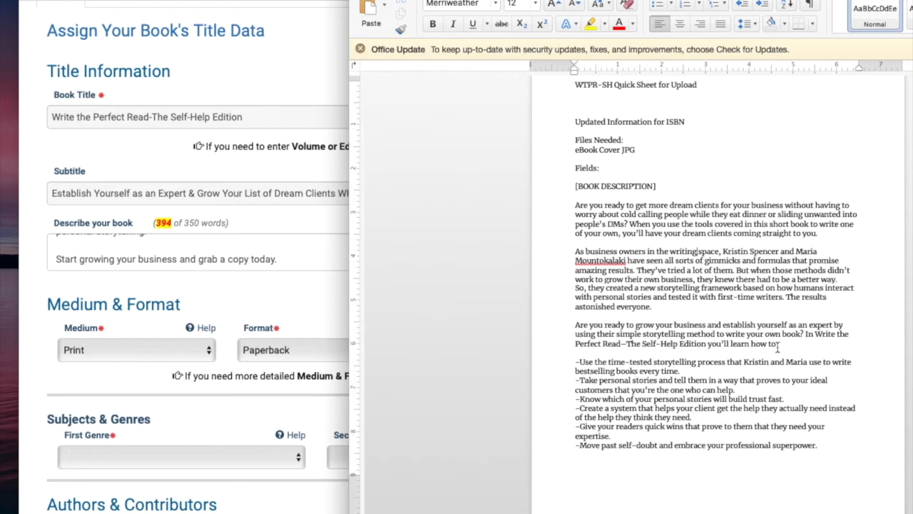
{"action": "left_click_drag", "start_coordinate": [574, 203], "coordinate": [670, 314]}
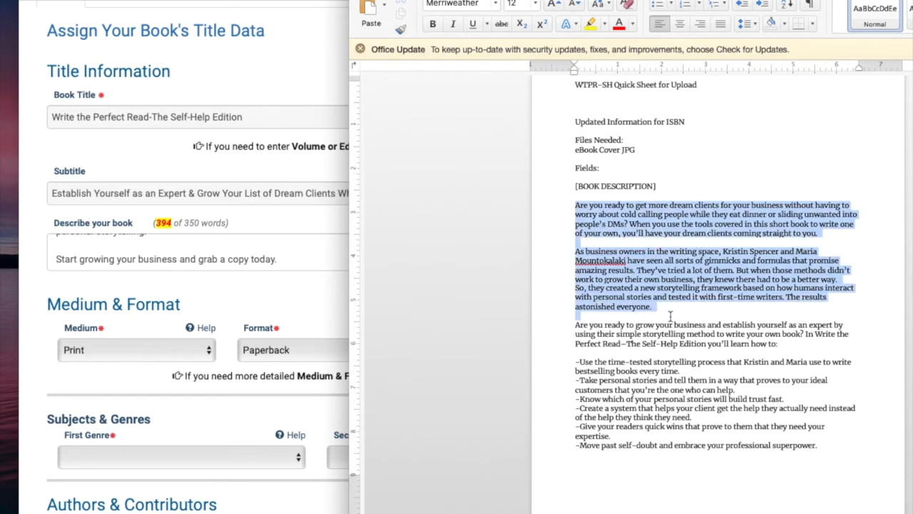
{"action": "left_click", "coordinate": [671, 314]}
{"action": "scroll", "coordinate": [671, 314], "scroll_direction": "down", "scroll_amount": 5}
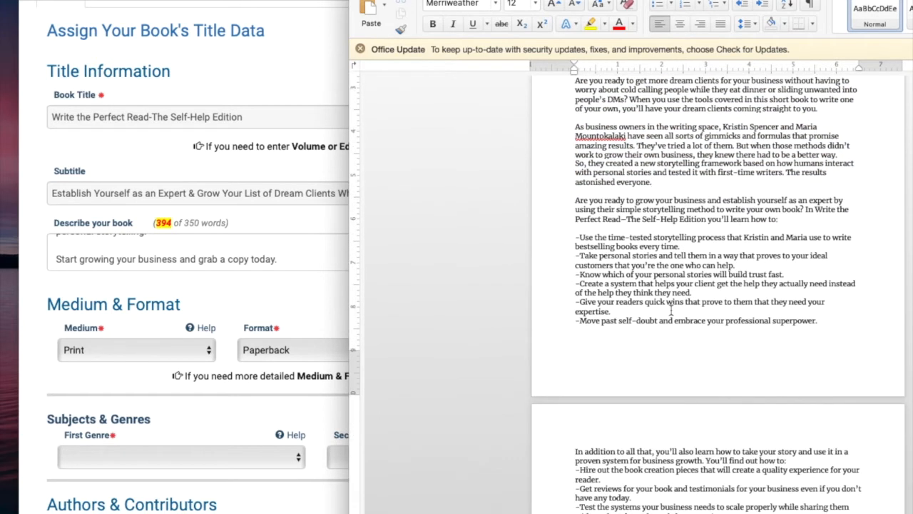
{"action": "left_click_drag", "start_coordinate": [575, 200], "coordinate": [714, 511]}
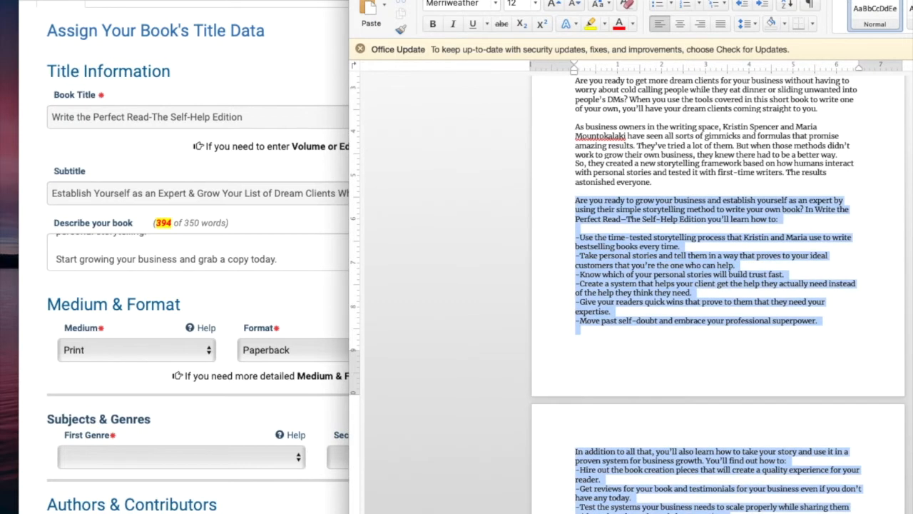
{"action": "left_click", "coordinate": [184, 239]}
{"action": "key", "text": "ctrl+a"}
{"action": "key", "text": "ctrl+v"}
{"action": "scroll", "coordinate": [263, 259], "scroll_direction": "up", "scroll_amount": 10}
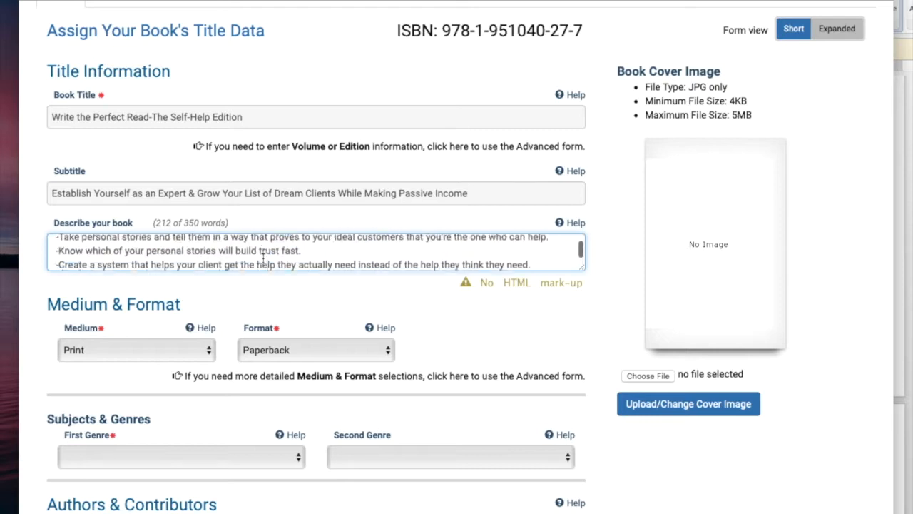
{"action": "scroll", "coordinate": [263, 260], "scroll_direction": "down", "scroll_amount": 10}
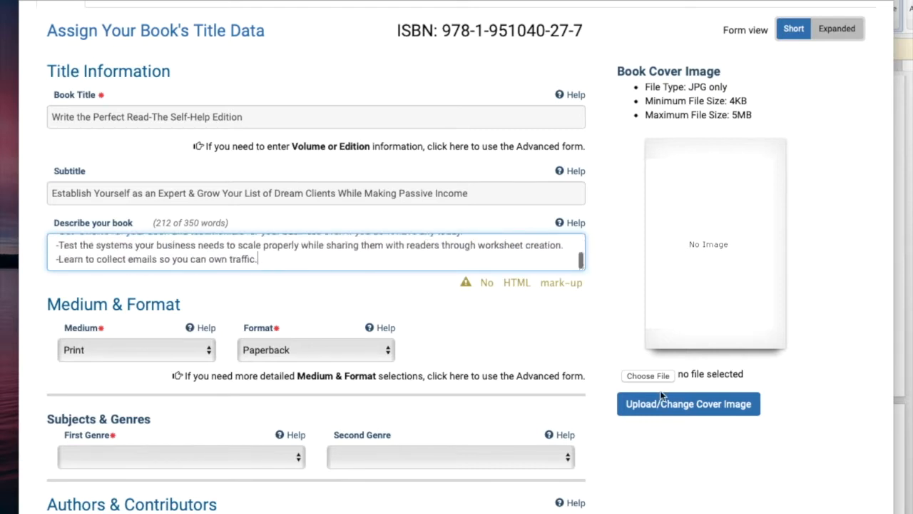
Step: Choose WTPR-SH EPUB COVER.jpg from the WTPR - Self-Help folder on the LS BKUP drive as the book cover image file
{"action": "left_click", "coordinate": [642, 381]}
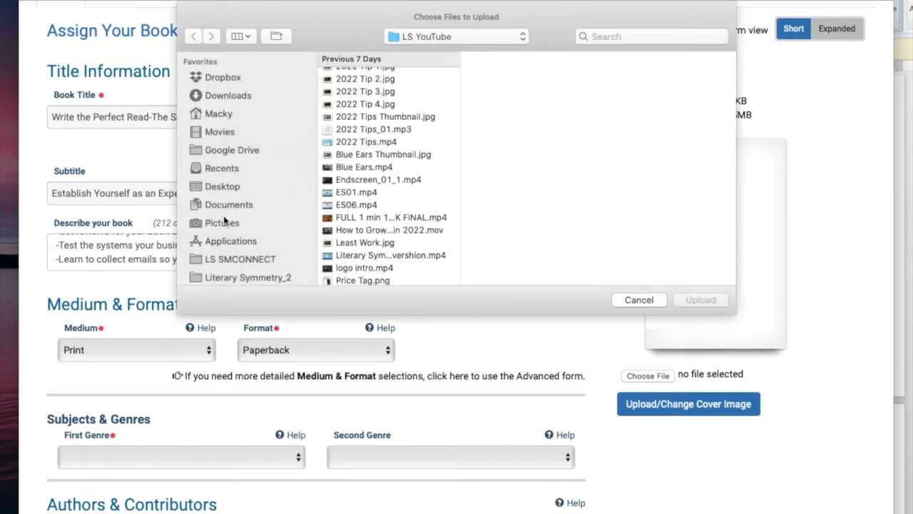
{"action": "scroll", "coordinate": [224, 216], "scroll_direction": "down", "scroll_amount": 5}
{"action": "left_click", "coordinate": [235, 181]}
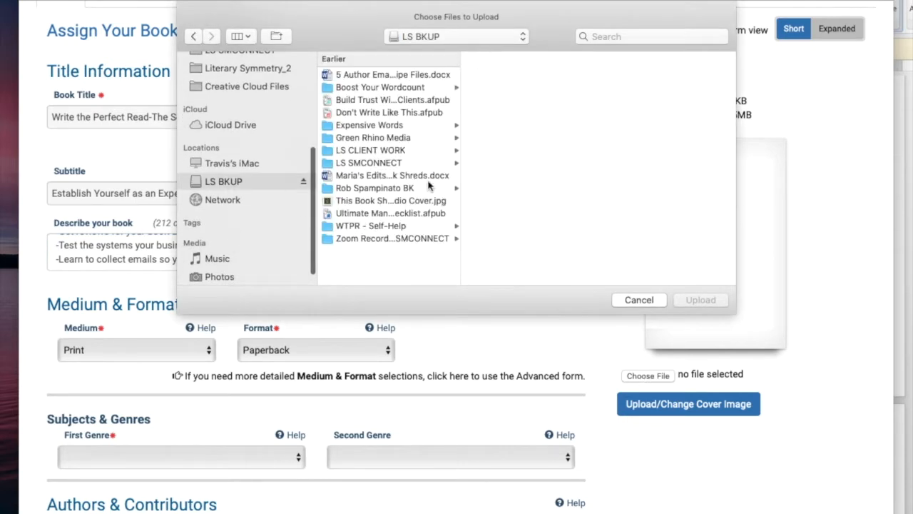
{"action": "left_click", "coordinate": [376, 225]}
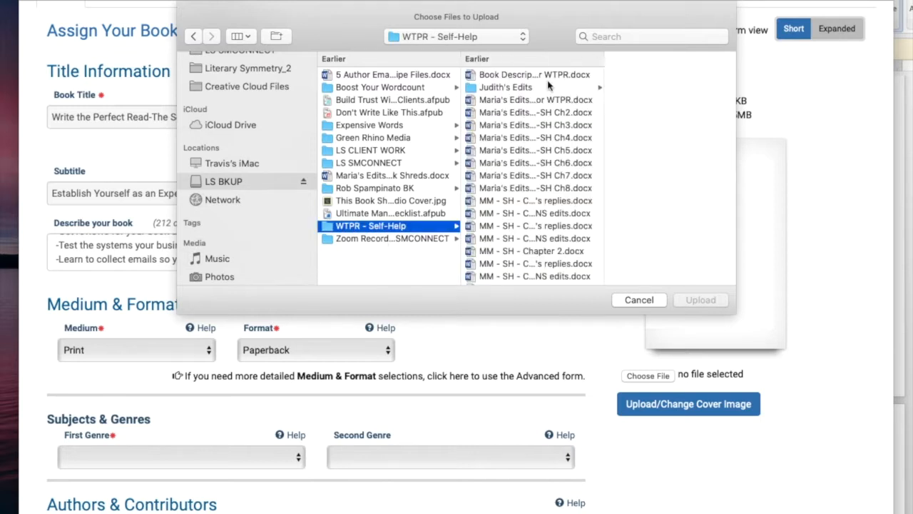
{"action": "scroll", "coordinate": [547, 92], "scroll_direction": "down", "scroll_amount": 10}
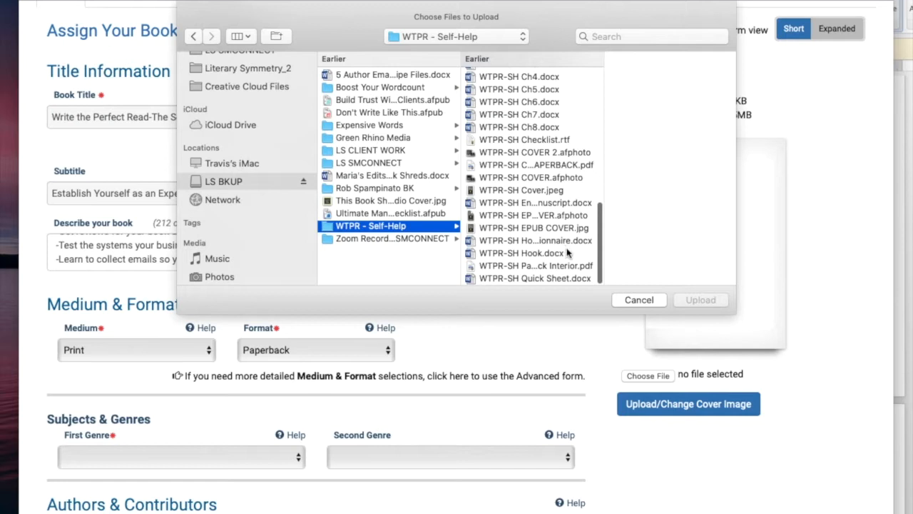
{"action": "left_click", "coordinate": [516, 227]}
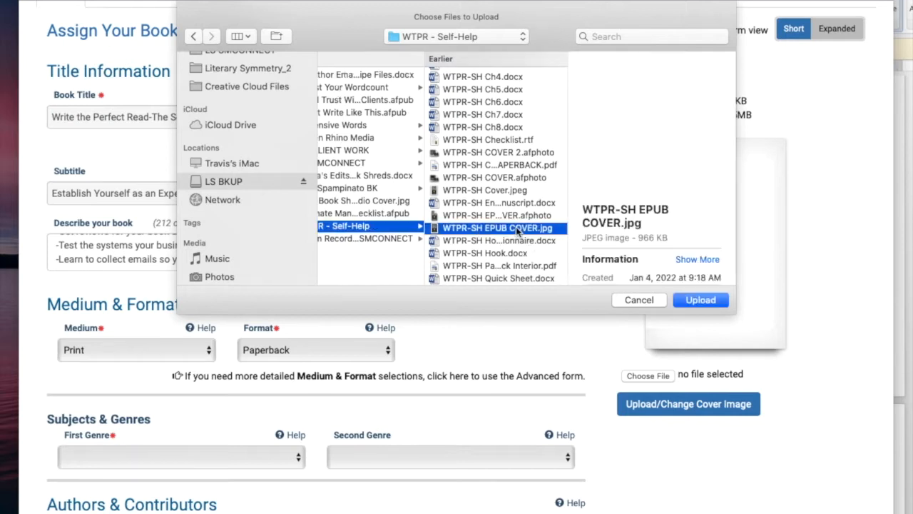
{"action": "left_click", "coordinate": [703, 301]}
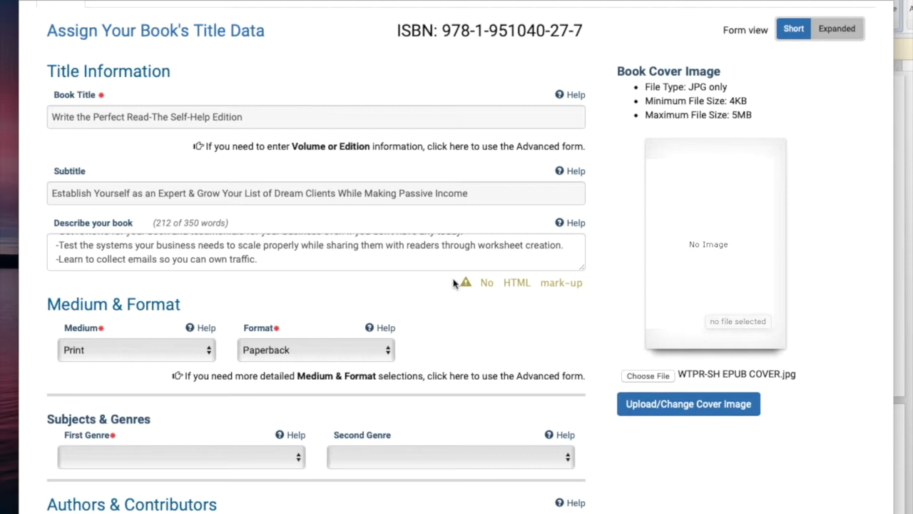
Step: Set the first genre to EDUCATION and the second genre to SELF-HELP TECHNIQUES
{"action": "scroll", "coordinate": [455, 284], "scroll_direction": "down", "scroll_amount": 3}
{"action": "scroll", "coordinate": [453, 283], "scroll_direction": "down", "scroll_amount": 1}
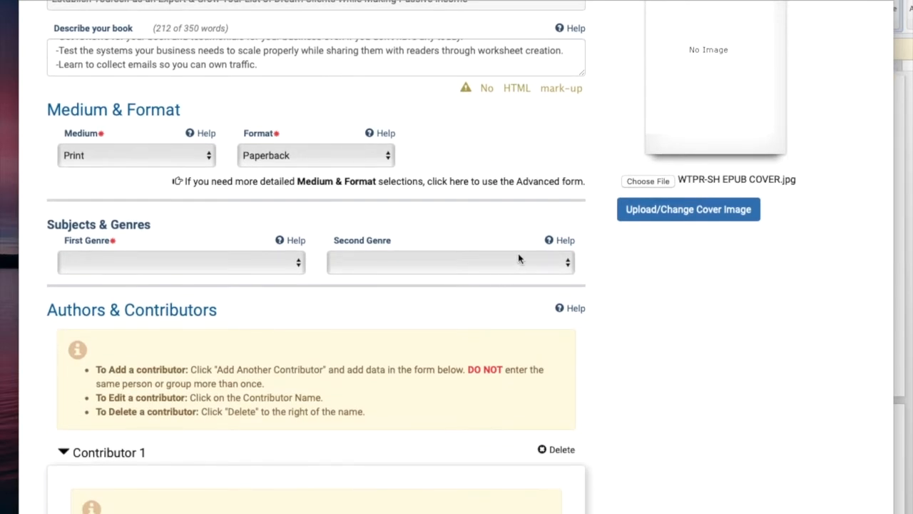
{"action": "left_click", "coordinate": [261, 264]}
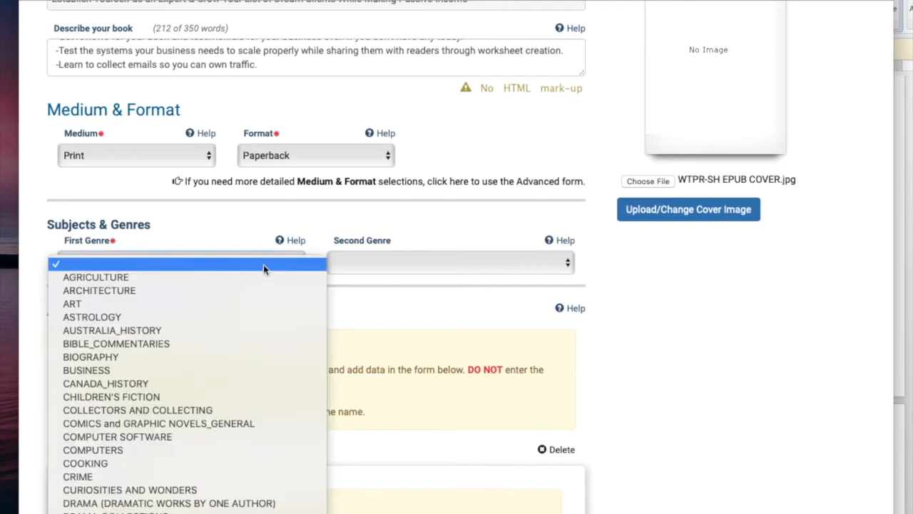
{"action": "scroll", "coordinate": [237, 422], "scroll_direction": "down", "scroll_amount": 5}
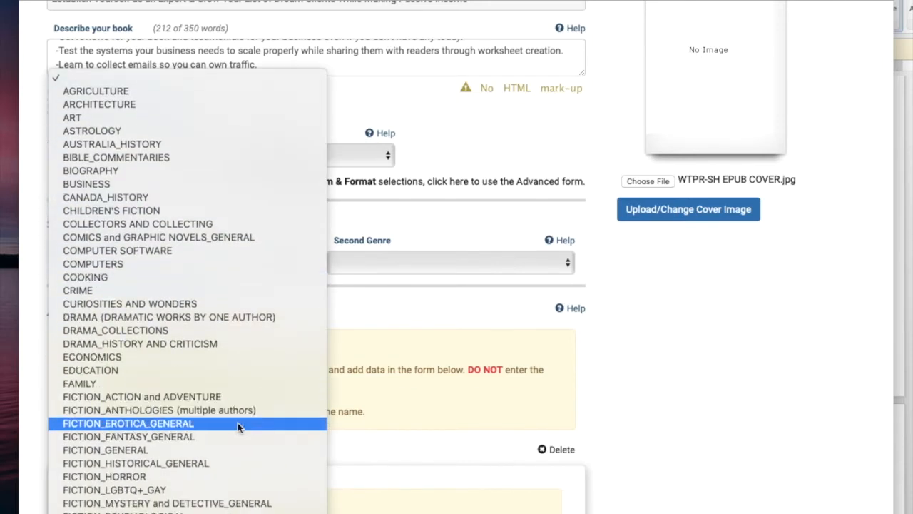
{"action": "left_click", "coordinate": [225, 369]}
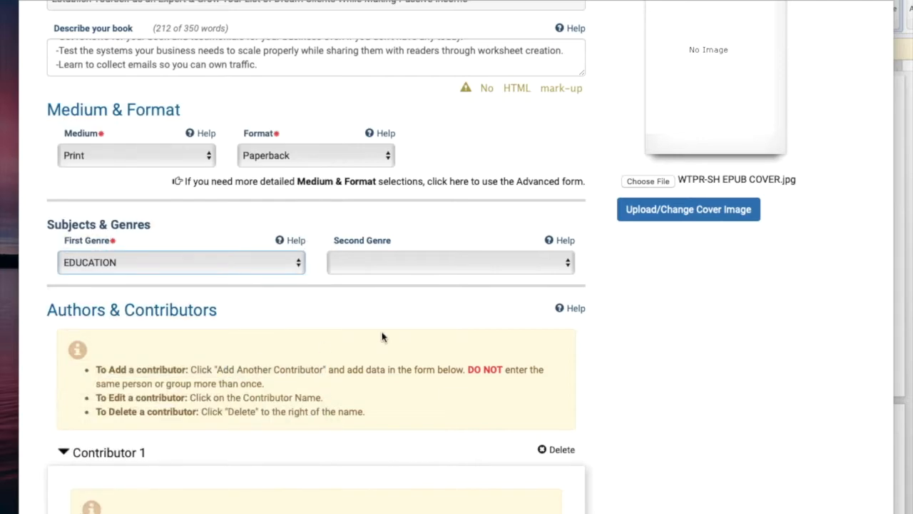
{"action": "left_click", "coordinate": [429, 266]}
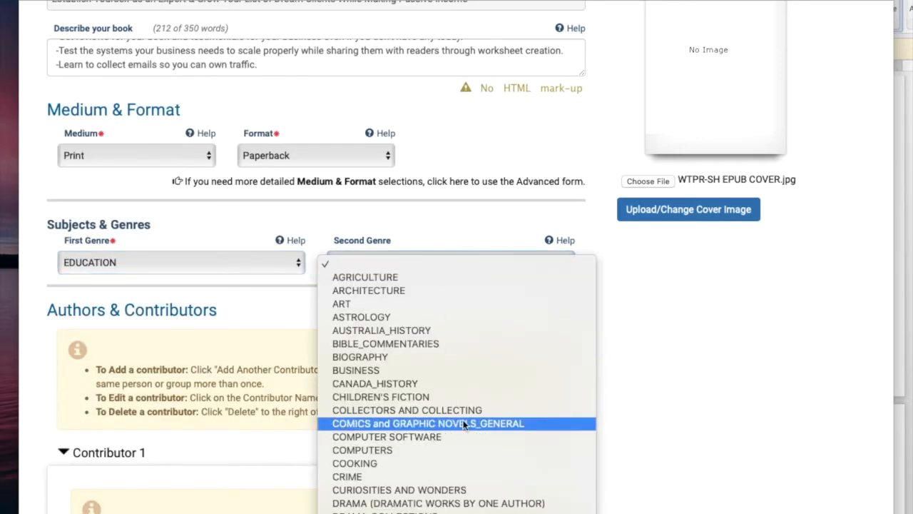
{"action": "scroll", "coordinate": [464, 424], "scroll_direction": "down", "scroll_amount": 15}
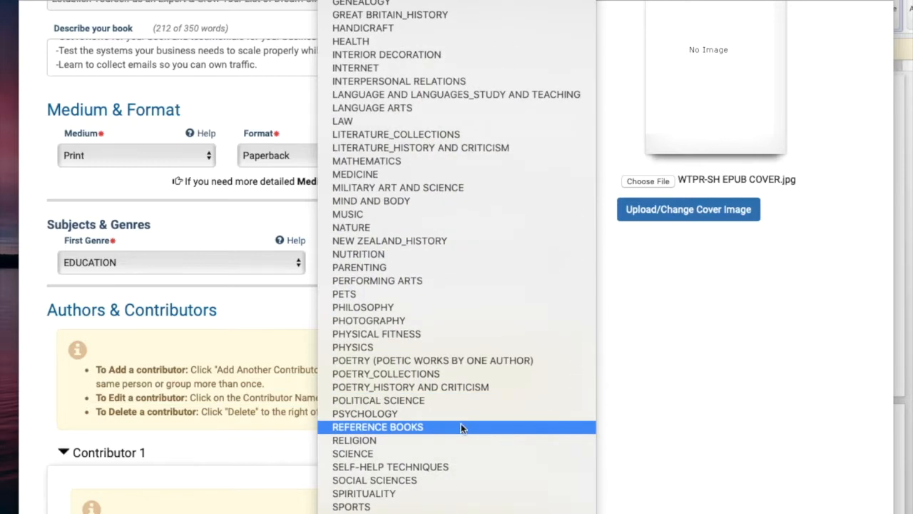
{"action": "left_click", "coordinate": [416, 465]}
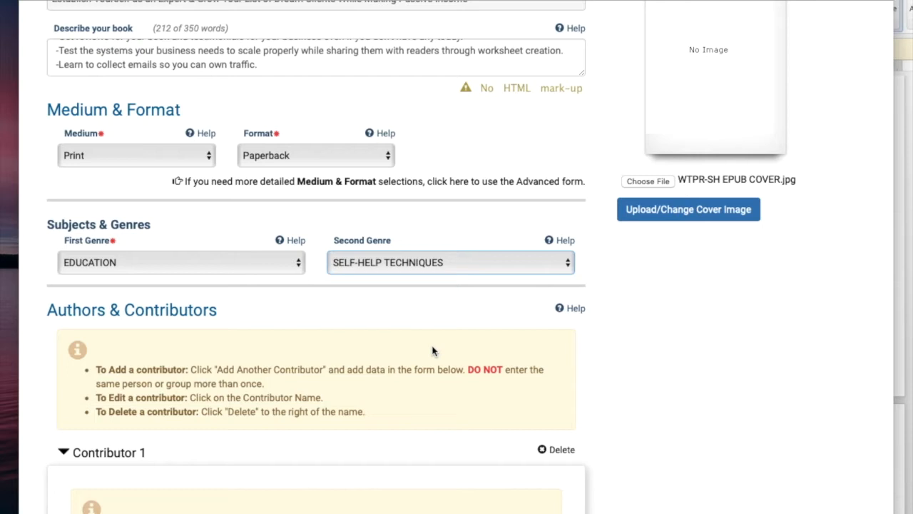
Step: Copy the first listed author's first name and middle initial from the Word quick sheet into Contributor 1's first name
{"action": "scroll", "coordinate": [432, 350], "scroll_direction": "down", "scroll_amount": 1}
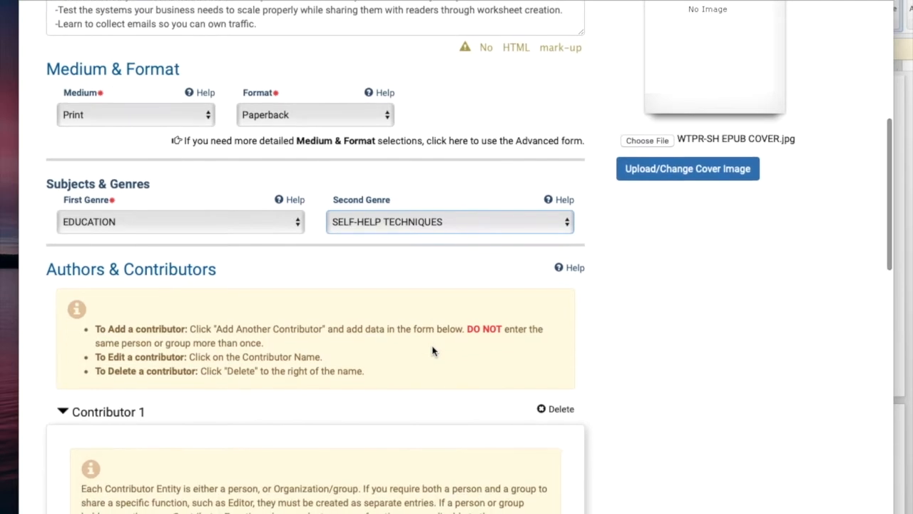
{"action": "scroll", "coordinate": [433, 350], "scroll_direction": "down", "scroll_amount": 3}
{"action": "scroll", "coordinate": [432, 349], "scroll_direction": "down", "scroll_amount": 3}
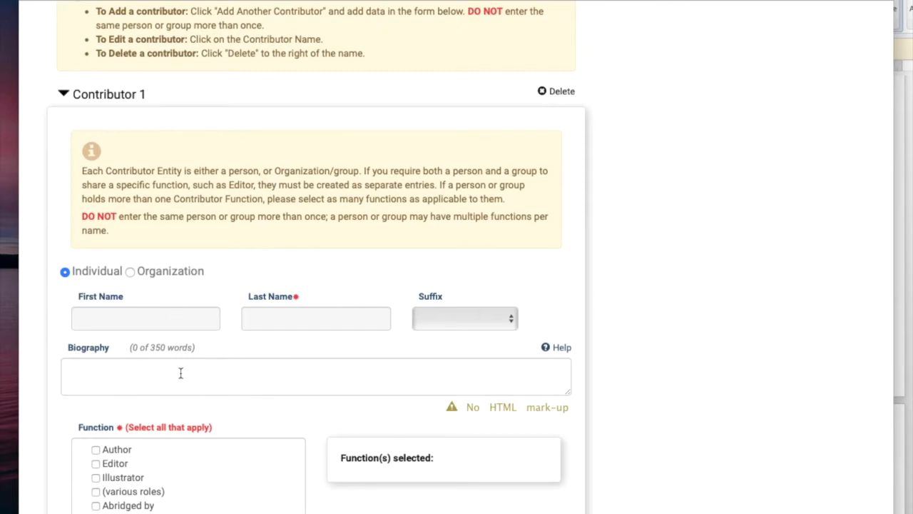
{"action": "scroll", "coordinate": [179, 373], "scroll_direction": "down", "scroll_amount": 4}
{"action": "scroll", "coordinate": [181, 373], "scroll_direction": "up", "scroll_amount": 3}
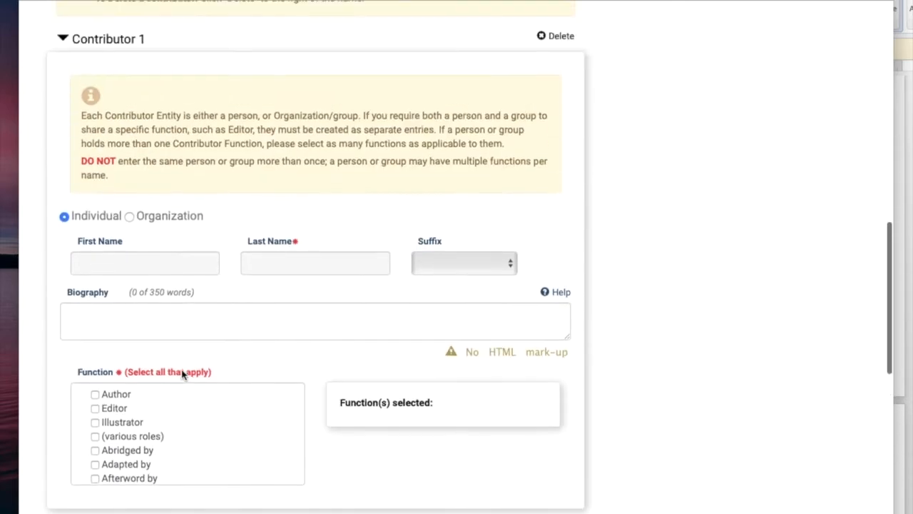
{"action": "scroll", "coordinate": [182, 373], "scroll_direction": "up", "scroll_amount": 1}
{"action": "key", "text": "super+Tab"}
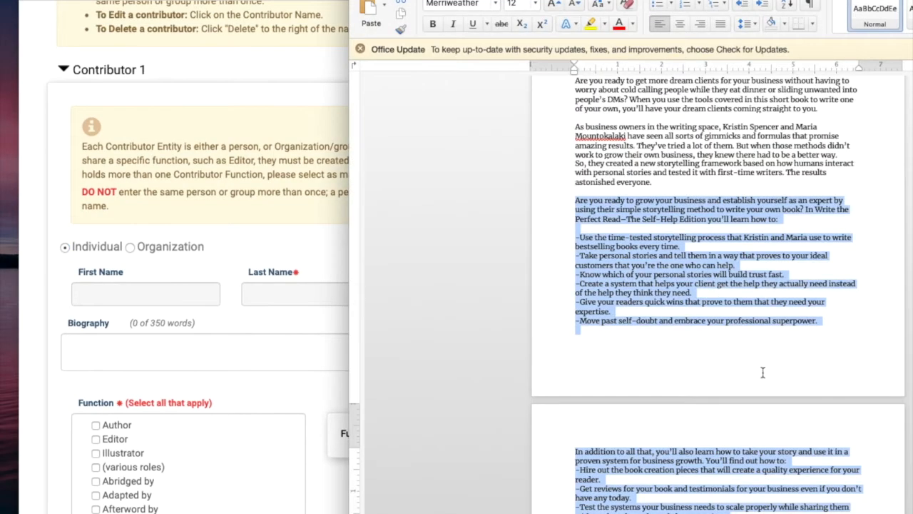
{"action": "scroll", "coordinate": [733, 364], "scroll_direction": "down", "scroll_amount": 8}
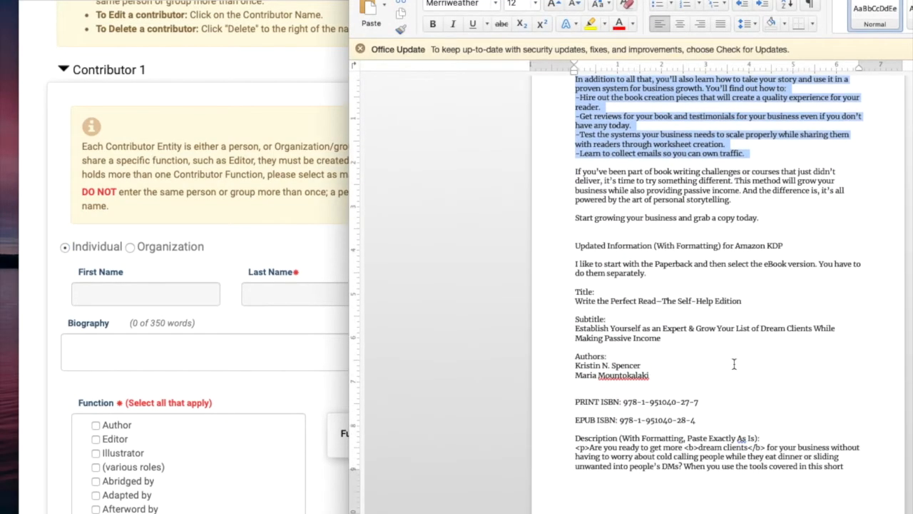
{"action": "left_click", "coordinate": [601, 366]}
{"action": "left_click_drag", "start_coordinate": [602, 365], "coordinate": [596, 365]}
{"action": "key", "text": "ctrl+c"}
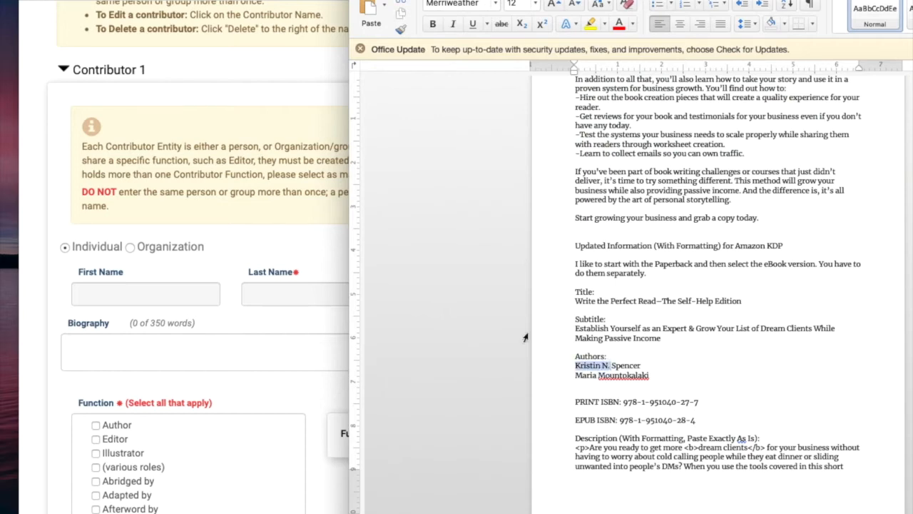
{"action": "left_click", "coordinate": [201, 289]}
{"action": "left_click", "coordinate": [144, 294]}
{"action": "key", "text": "ctrl+v"}
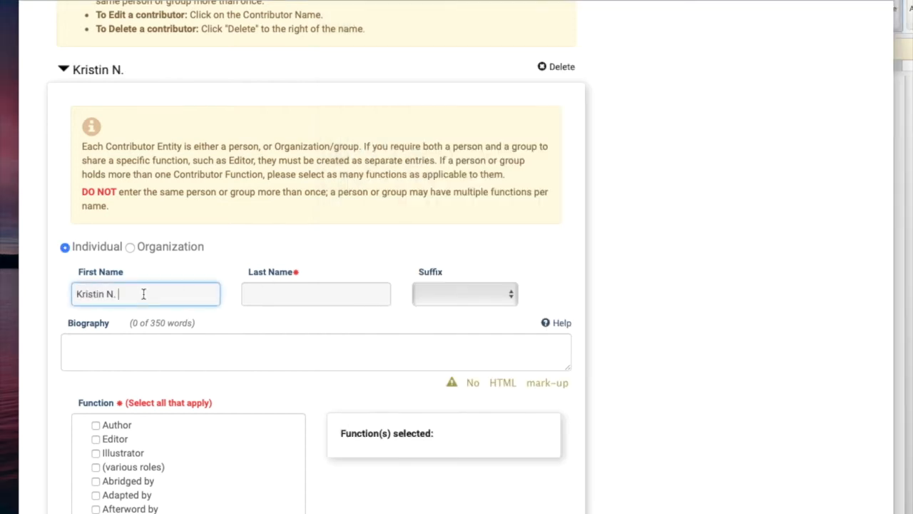
Step: Enter the first author's last name from the quick sheet for Contributor 1 and assign the Author function
{"action": "left_click", "coordinate": [904, 143]}
{"action": "left_click_drag", "start_coordinate": [642, 365], "coordinate": [612, 366]}
{"action": "left_click", "coordinate": [316, 293]}
{"action": "left_click", "coordinate": [336, 296]}
{"action": "type", "text": "Spencer"}
{"action": "left_click", "coordinate": [405, 350]}
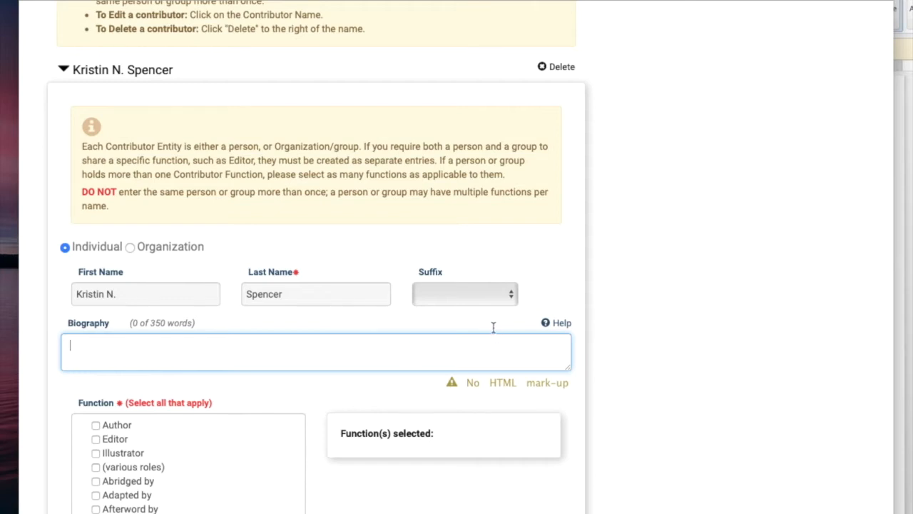
{"action": "scroll", "coordinate": [253, 356], "scroll_direction": "down", "scroll_amount": 1}
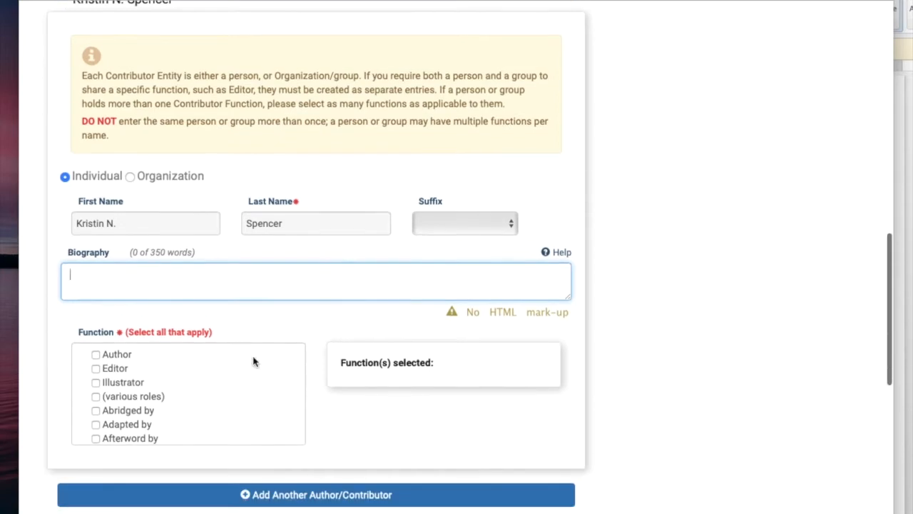
{"action": "left_click", "coordinate": [95, 354]}
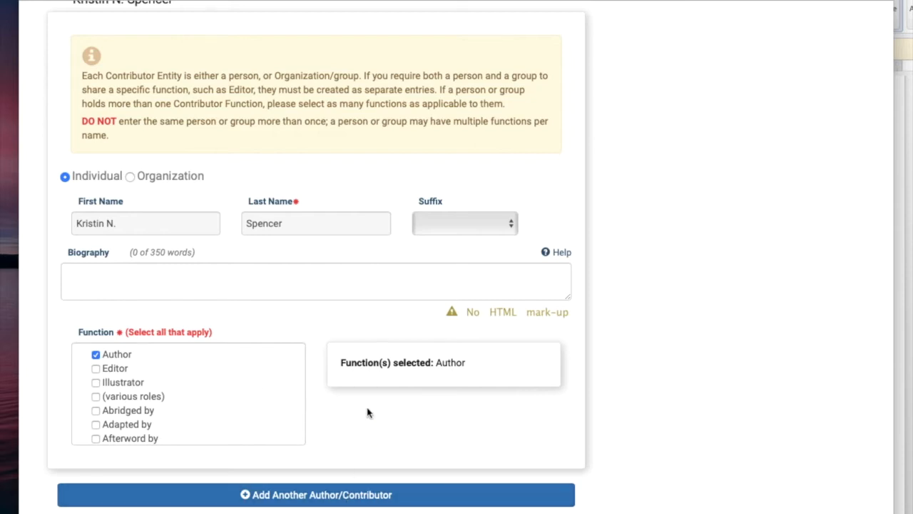
Step: Add a second contributor and copy the second listed author's first name into it from the Word quick sheet
{"action": "scroll", "coordinate": [367, 412], "scroll_direction": "down", "scroll_amount": 1}
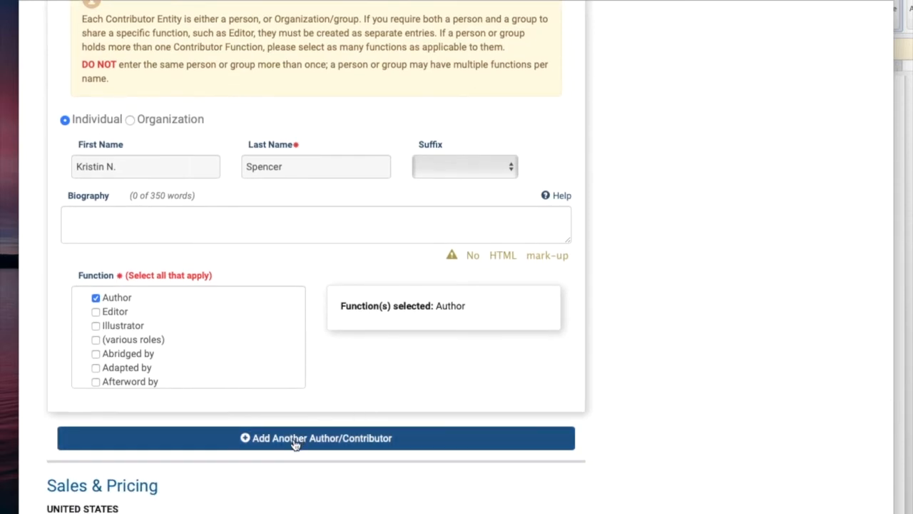
{"action": "left_click", "coordinate": [295, 441]}
{"action": "scroll", "coordinate": [293, 443], "scroll_direction": "down", "scroll_amount": 5}
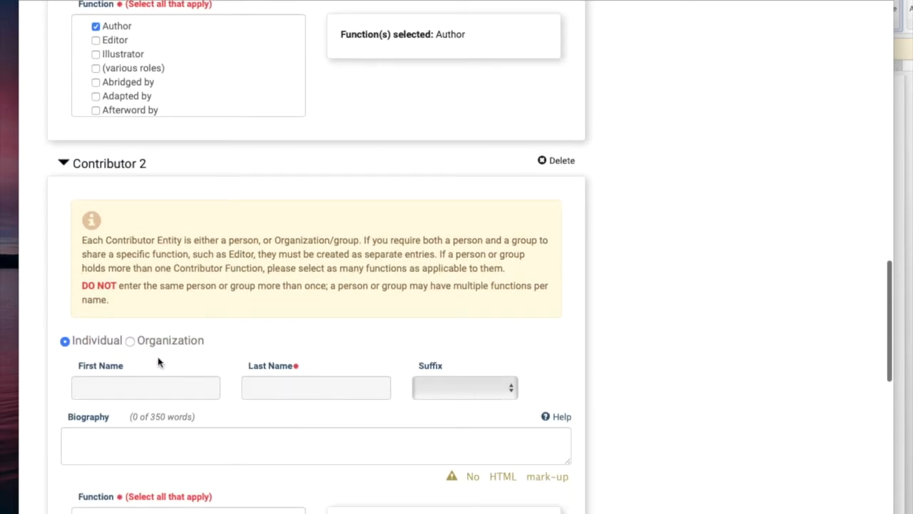
{"action": "key", "text": "super+Tab"}
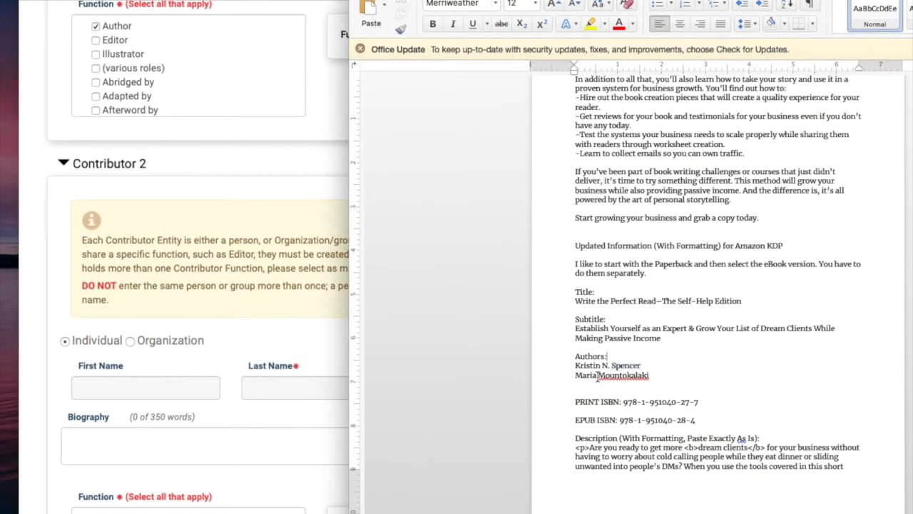
{"action": "left_click_drag", "start_coordinate": [596, 377], "coordinate": [554, 383]}
{"action": "key", "text": "ctrl+c"}
{"action": "key", "text": "super+Tab"}
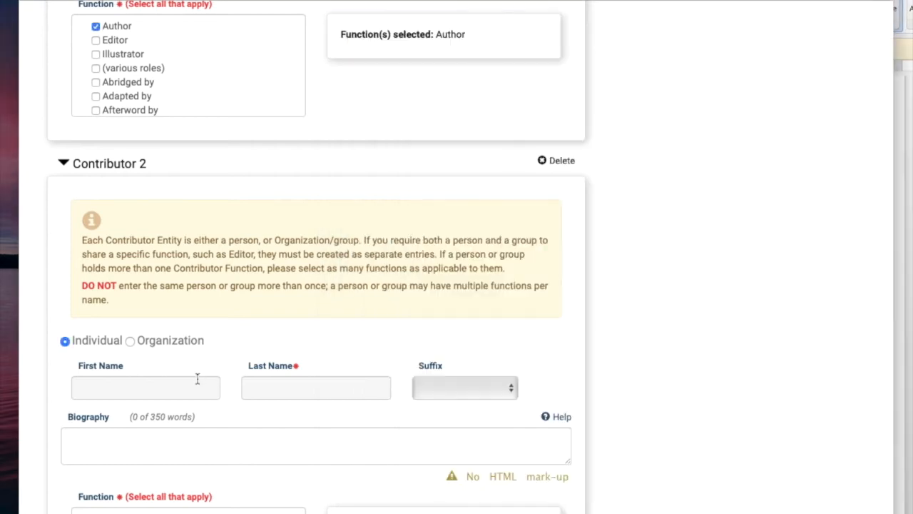
{"action": "left_click", "coordinate": [172, 385]}
{"action": "key", "text": "ctrl+v"}
Step: Copy the second author's last name from the Word quick sheet into the second contributor's last name
{"action": "key", "text": "super+Tab"}
{"action": "left_click_drag", "start_coordinate": [674, 385], "coordinate": [600, 380]}
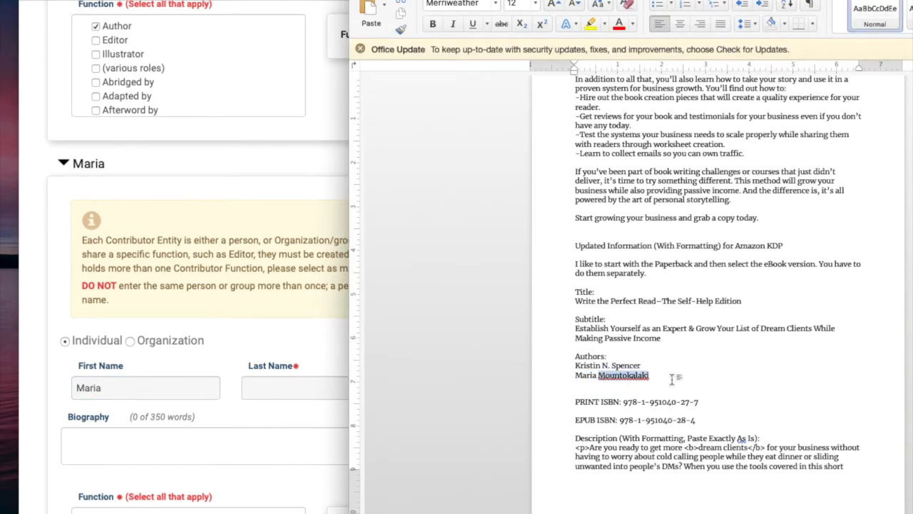
{"action": "key", "text": "ctrl+c"}
{"action": "key", "text": "super+Tab"}
{"action": "left_click", "coordinate": [302, 388]}
{"action": "key", "text": "ctrl+v"}
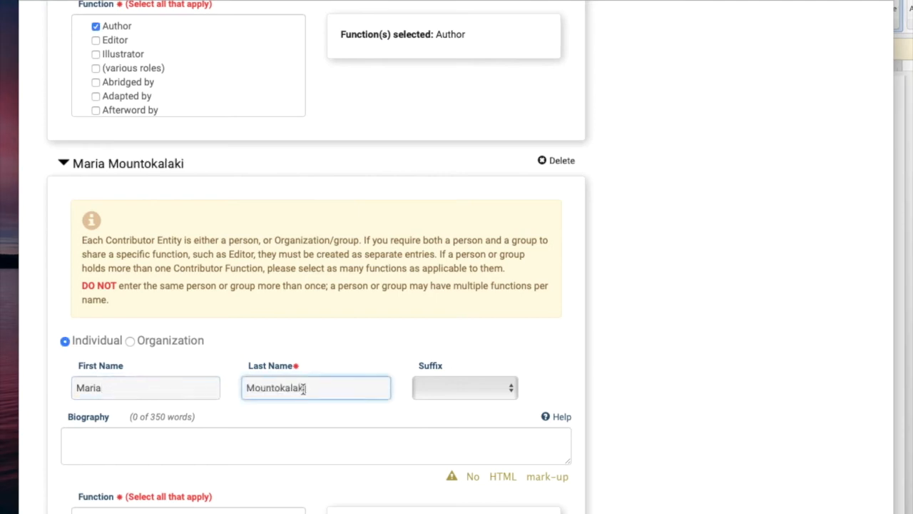
{"action": "left_click", "coordinate": [532, 378]}
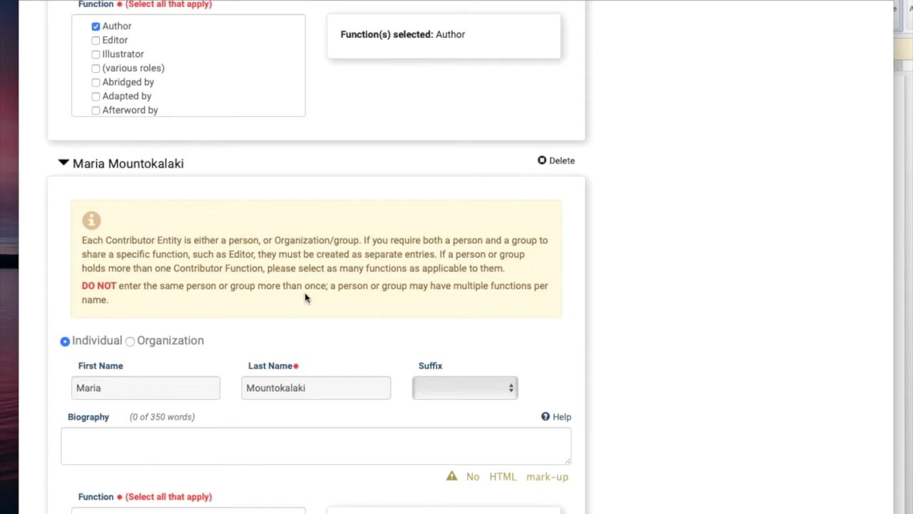
Step: Assign the Author function to the second contributor and review both contributor entries
{"action": "scroll", "coordinate": [306, 297], "scroll_direction": "up", "scroll_amount": 5}
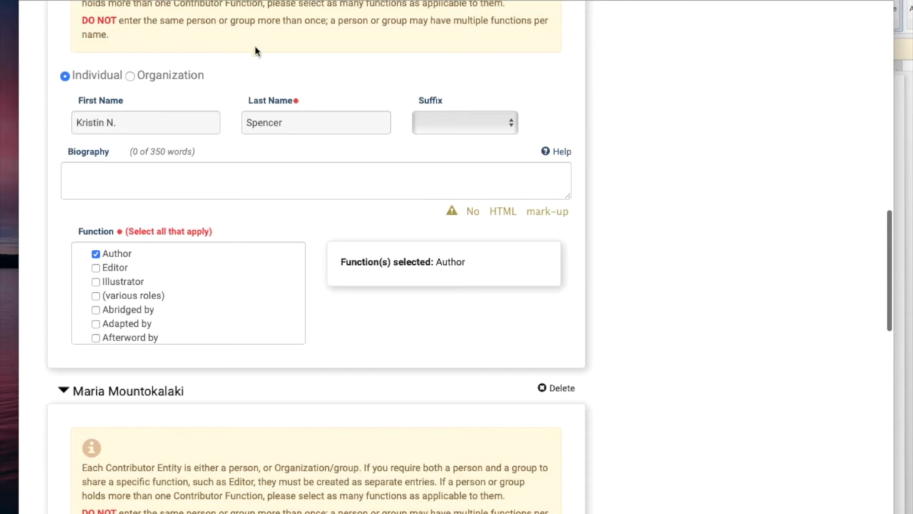
{"action": "scroll", "coordinate": [224, 245], "scroll_direction": "down", "scroll_amount": 9}
{"action": "scroll", "coordinate": [224, 245], "scroll_direction": "down", "scroll_amount": 1}
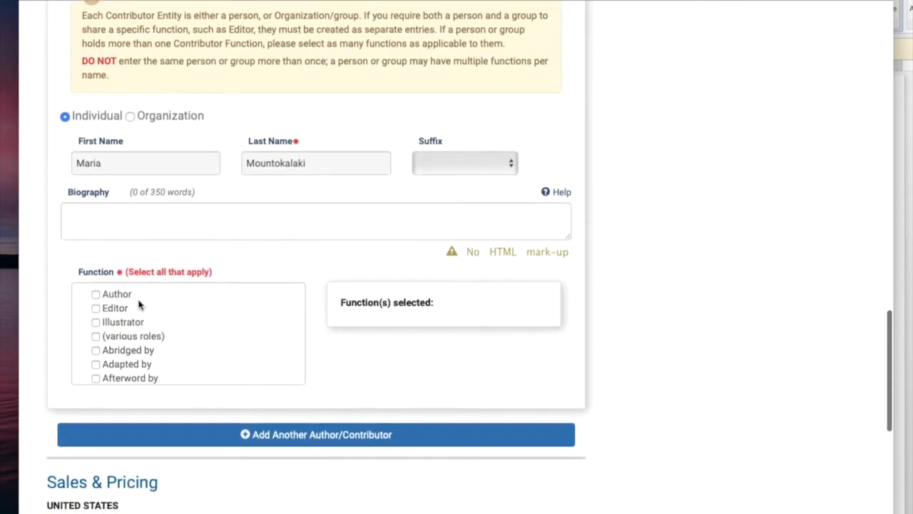
{"action": "left_click", "coordinate": [96, 294]}
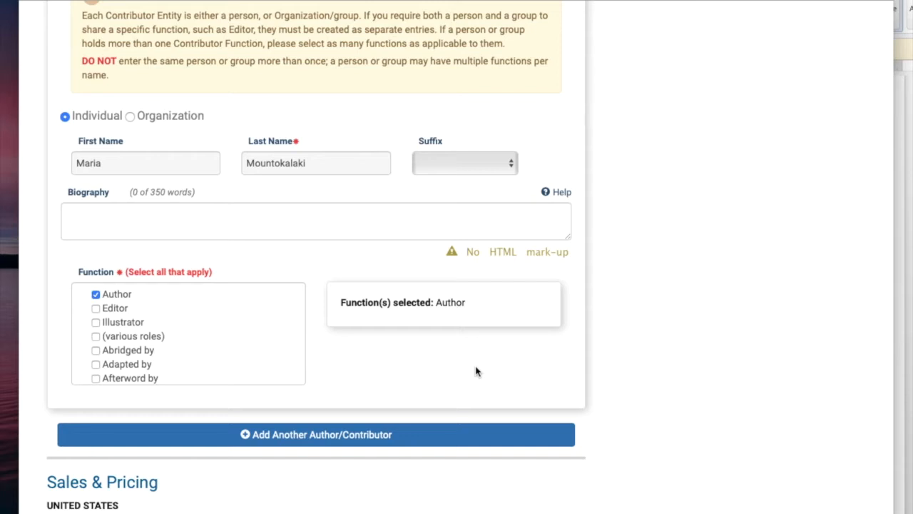
{"action": "scroll", "coordinate": [477, 371], "scroll_direction": "up", "scroll_amount": 14}
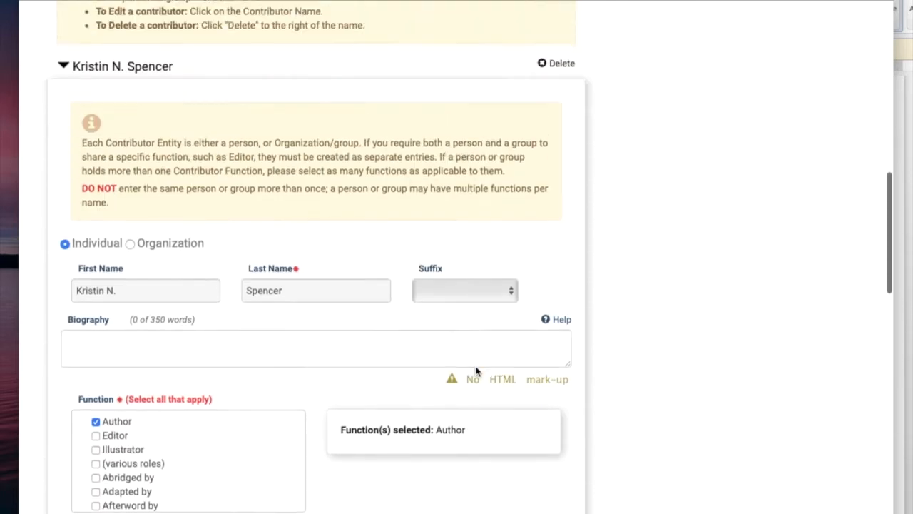
{"action": "scroll", "coordinate": [476, 371], "scroll_direction": "down", "scroll_amount": 1}
{"action": "scroll", "coordinate": [477, 371], "scroll_direction": "down", "scroll_amount": 4}
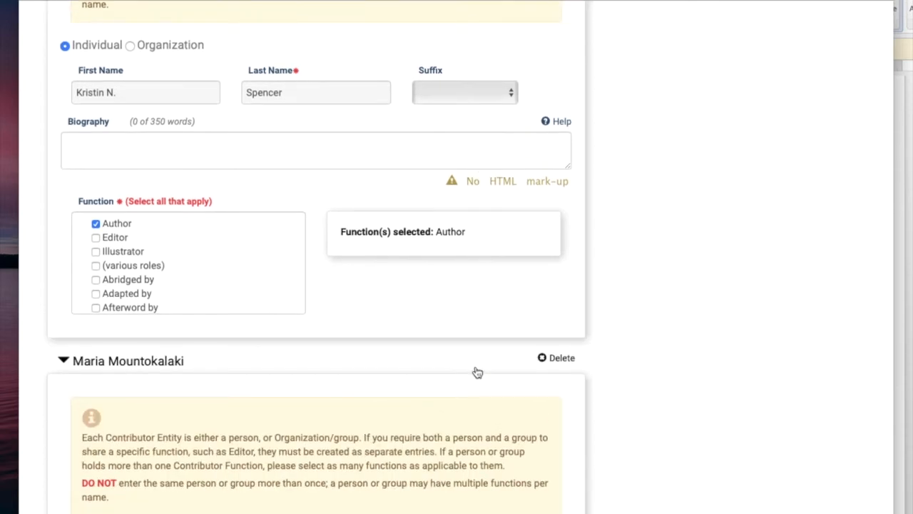
Step: Review the name, biography and function fields of both contributor entries
{"action": "scroll", "coordinate": [477, 371], "scroll_direction": "down", "scroll_amount": 1}
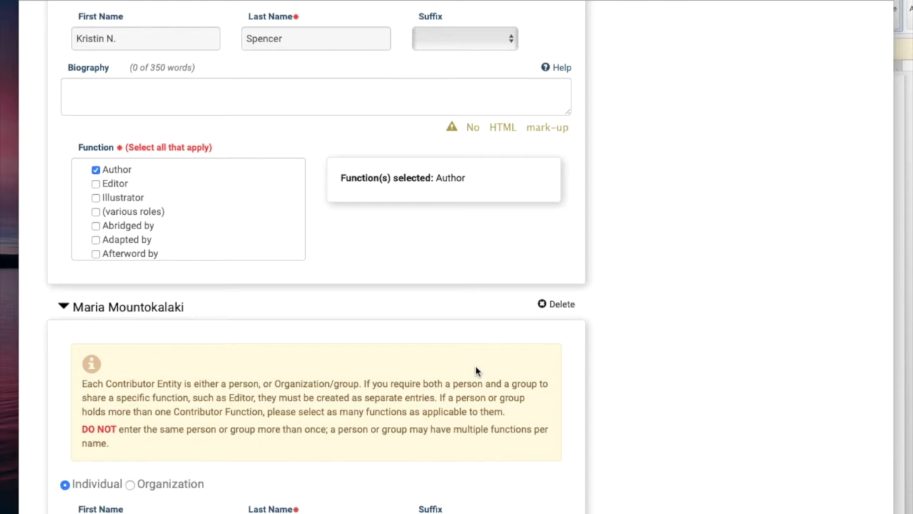
{"action": "scroll", "coordinate": [477, 371], "scroll_direction": "up", "scroll_amount": 2}
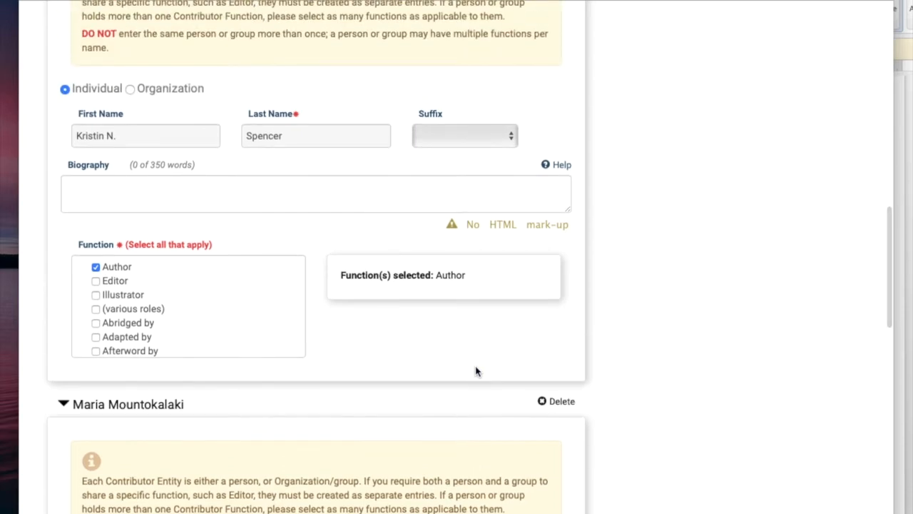
{"action": "scroll", "coordinate": [477, 371], "scroll_direction": "down", "scroll_amount": 5}
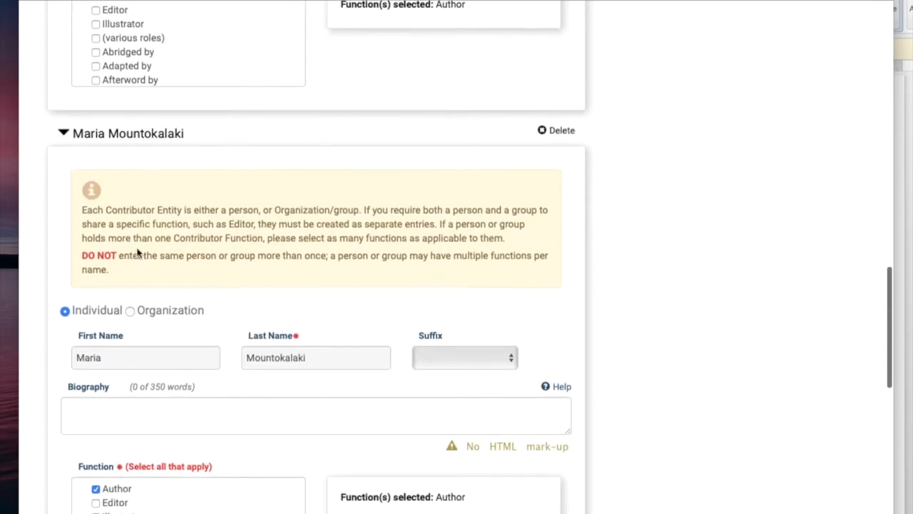
{"action": "scroll", "coordinate": [361, 391], "scroll_direction": "down", "scroll_amount": 1}
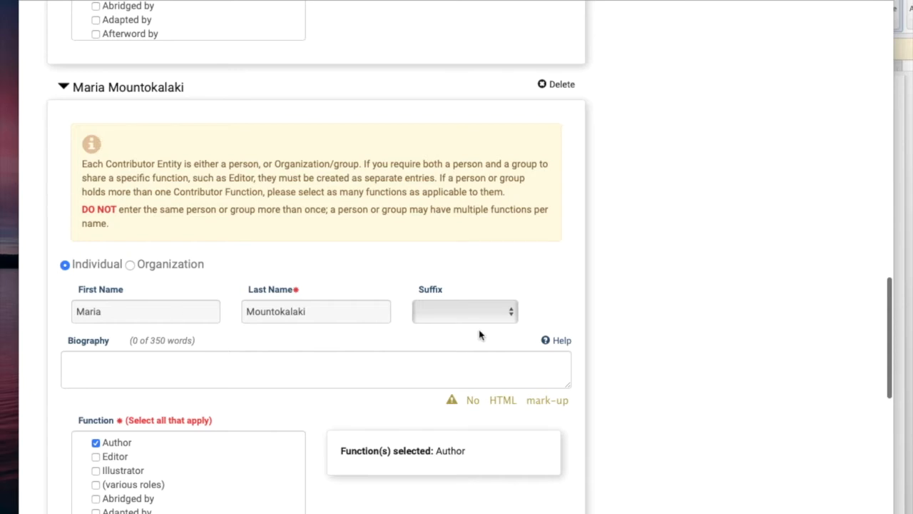
{"action": "scroll", "coordinate": [320, 279], "scroll_direction": "up", "scroll_amount": 8}
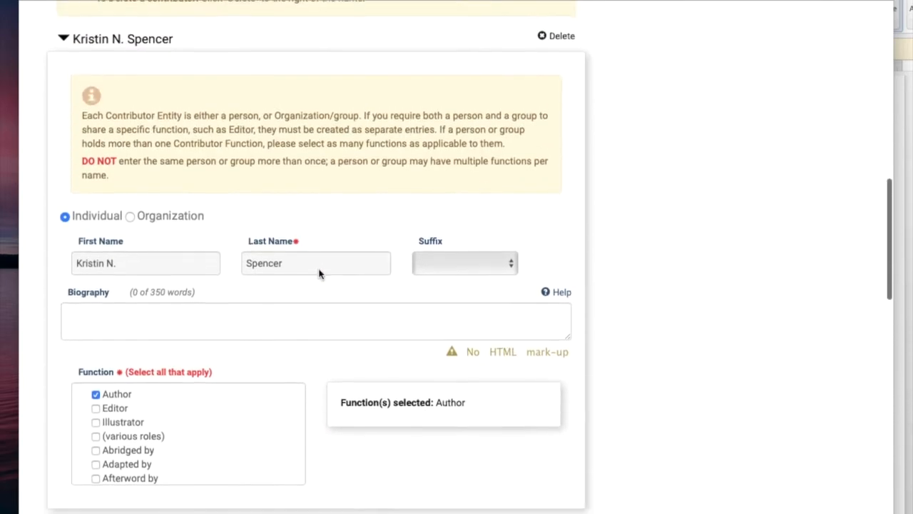
{"action": "scroll", "coordinate": [319, 269], "scroll_direction": "down", "scroll_amount": 10}
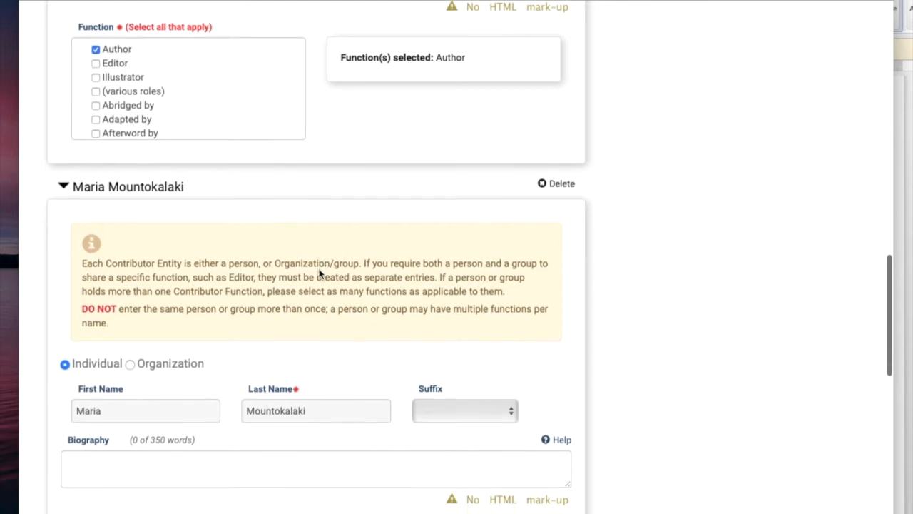
{"action": "scroll", "coordinate": [319, 273], "scroll_direction": "down", "scroll_amount": 5}
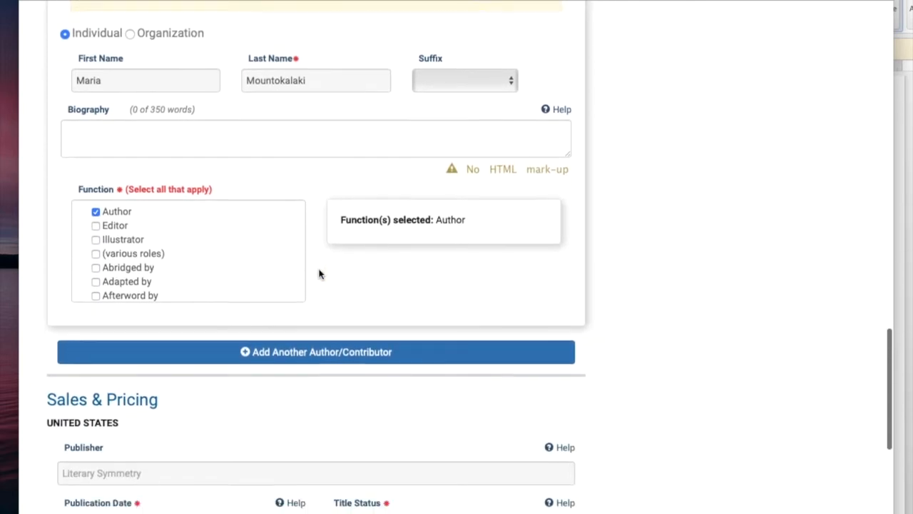
Step: Set the publication date in the Sales & Pricing section to May 10, 2022
{"action": "scroll", "coordinate": [321, 274], "scroll_direction": "down", "scroll_amount": 4}
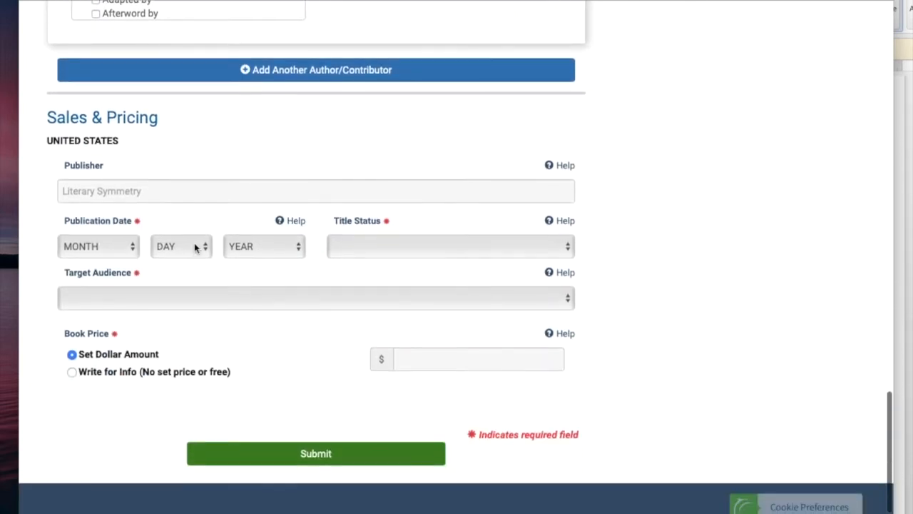
{"action": "left_click", "coordinate": [109, 255]}
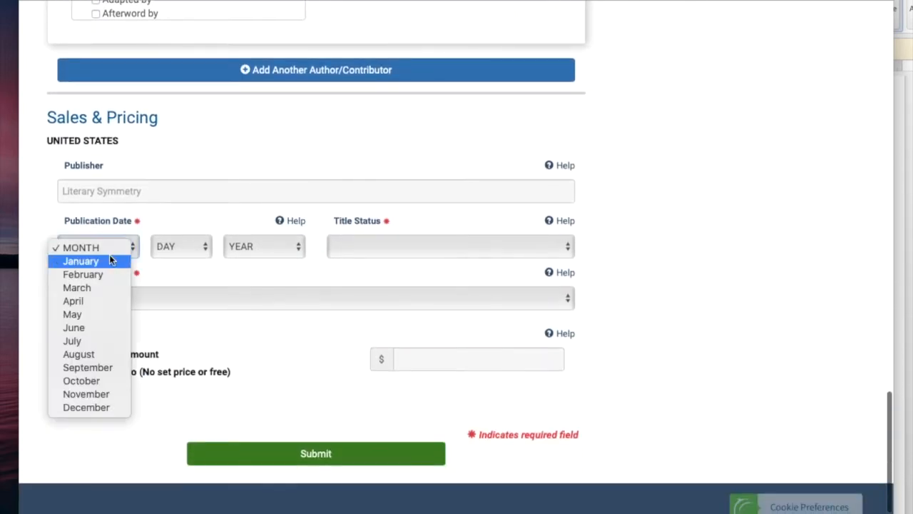
{"action": "left_click", "coordinate": [95, 315]}
{"action": "left_click", "coordinate": [174, 248]}
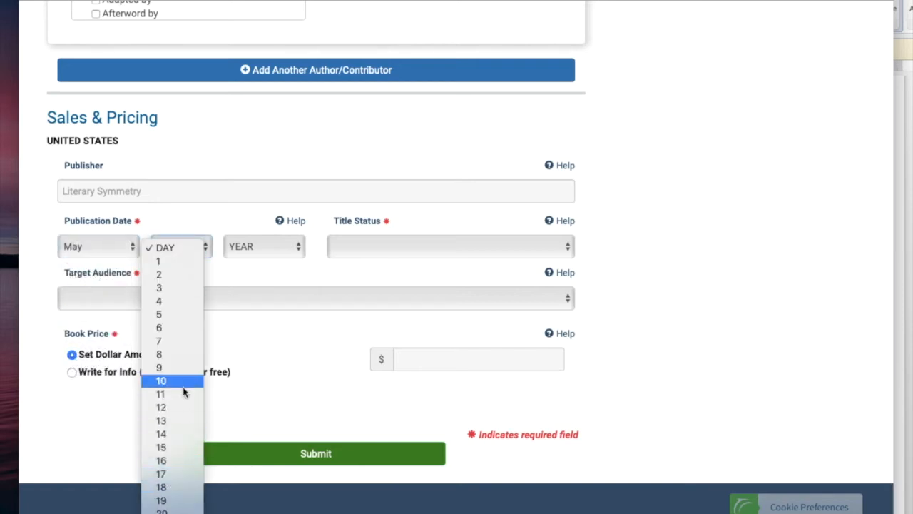
{"action": "key", "text": "Return"}
{"action": "left_click", "coordinate": [253, 247]}
{"action": "left_click", "coordinate": [253, 247]}
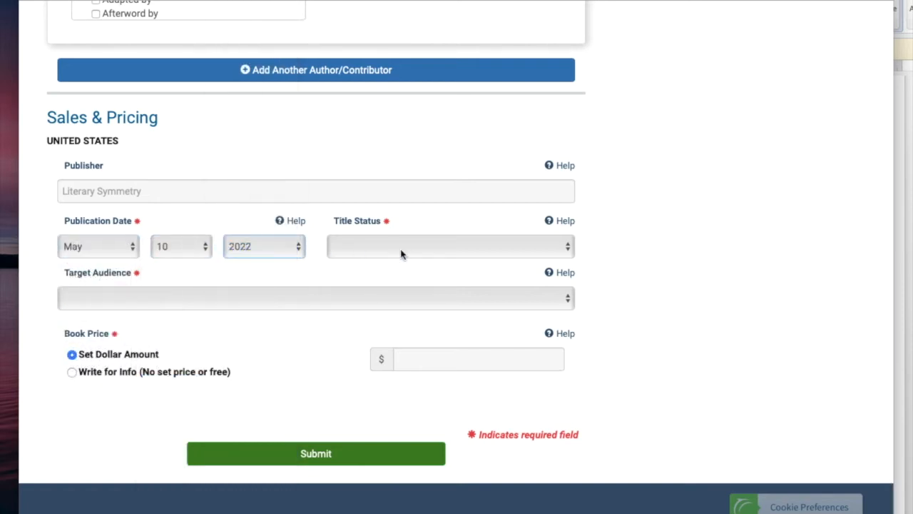
Step: Try Active Record and Forthcoming as the title status
{"action": "left_click", "coordinate": [406, 249]}
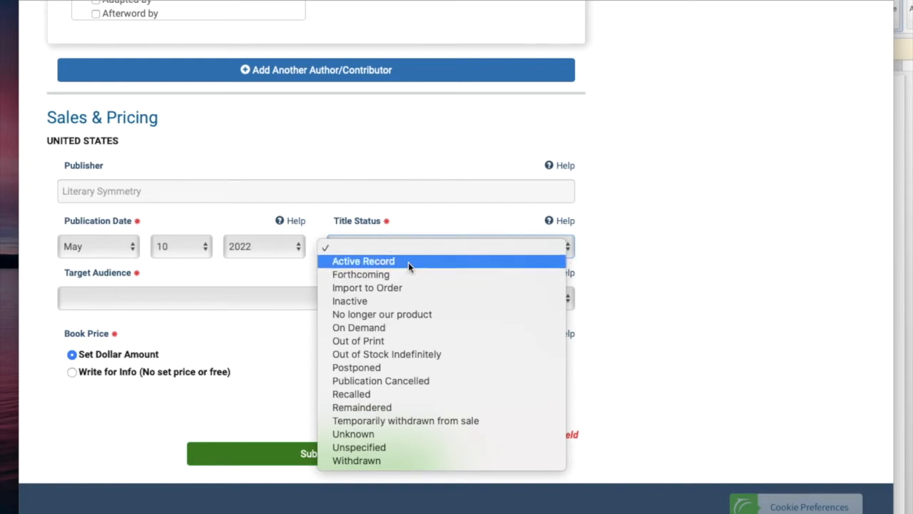
{"action": "left_click", "coordinate": [408, 261]}
{"action": "left_click", "coordinate": [423, 252]}
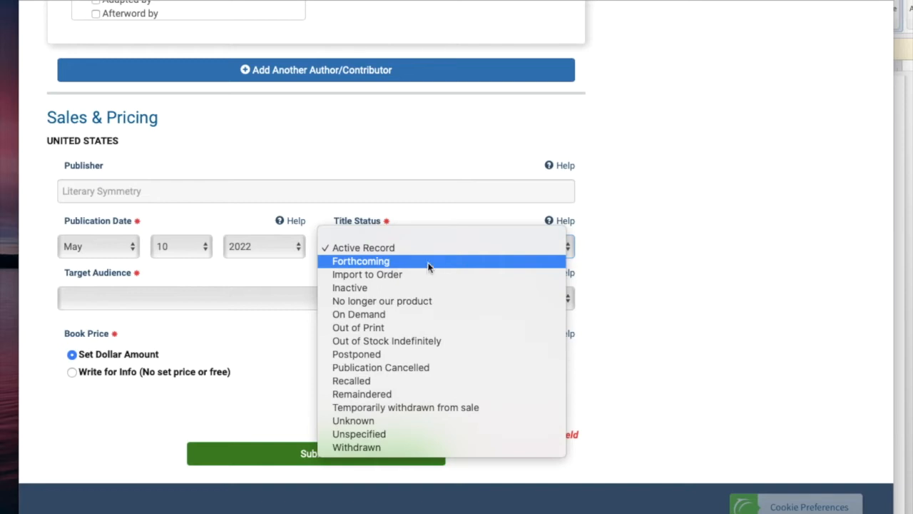
{"action": "left_click", "coordinate": [426, 263]}
Step: Set the title status to Active Record and the target audience to Trade
{"action": "left_click", "coordinate": [451, 246]}
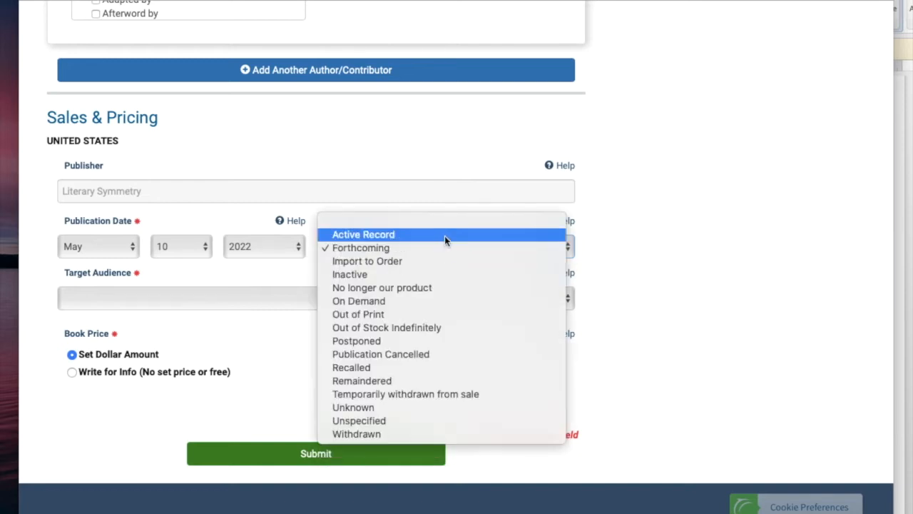
{"action": "left_click", "coordinate": [445, 236]}
{"action": "left_click", "coordinate": [401, 301]}
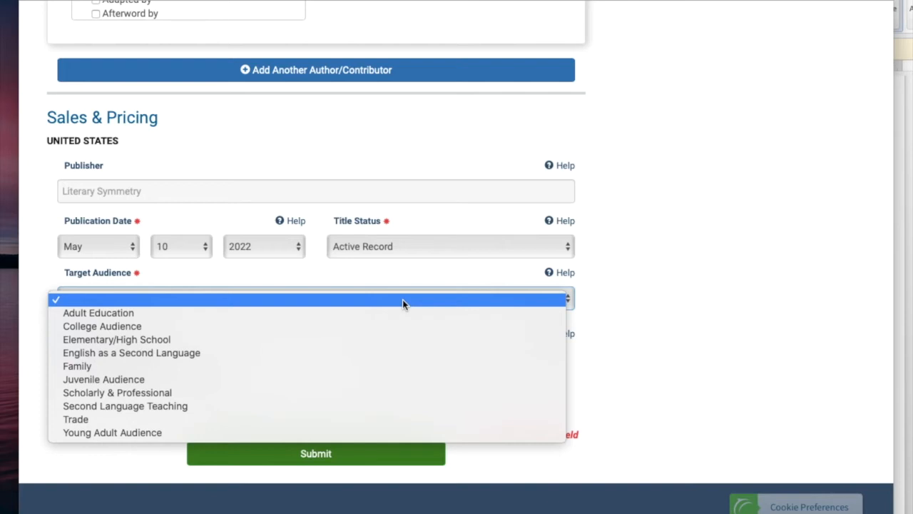
{"action": "left_click", "coordinate": [368, 420]}
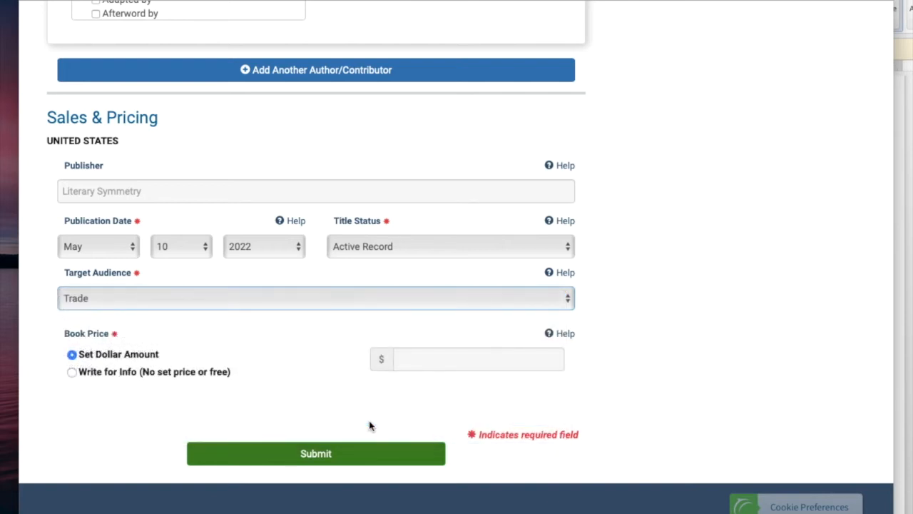
Step: Look up the print price in the Word quick sheet and set the book's dollar price to 16.99 in the Bowker form
{"action": "right_click", "coordinate": [434, 359]}
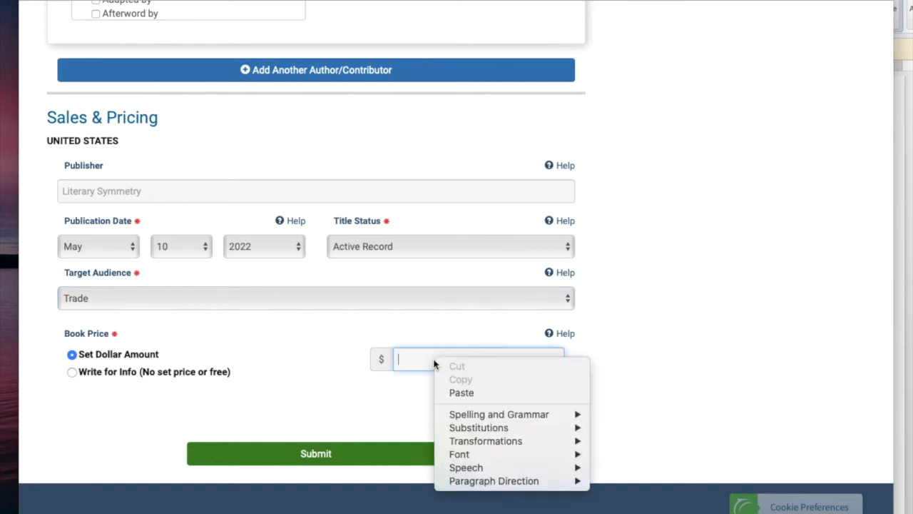
{"action": "right_click", "coordinate": [404, 363]}
{"action": "left_click", "coordinate": [909, 335]}
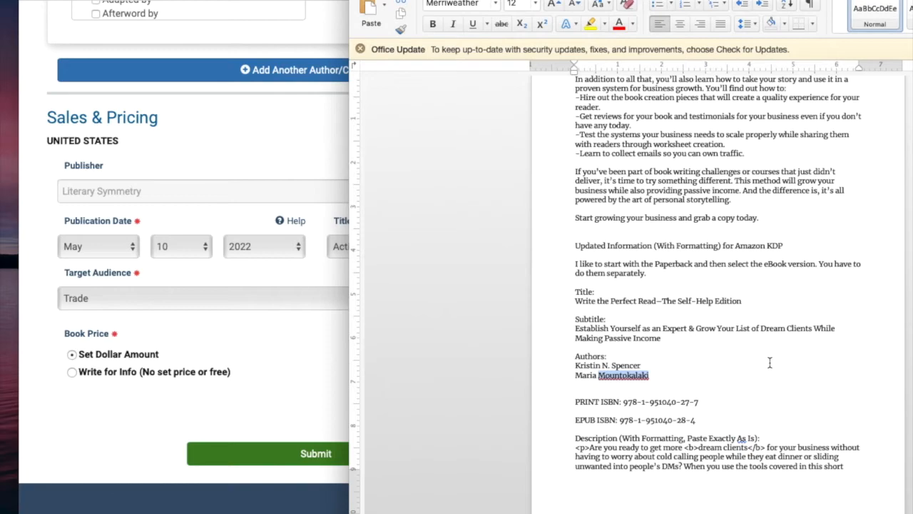
{"action": "scroll", "coordinate": [770, 363], "scroll_direction": "down", "scroll_amount": 20}
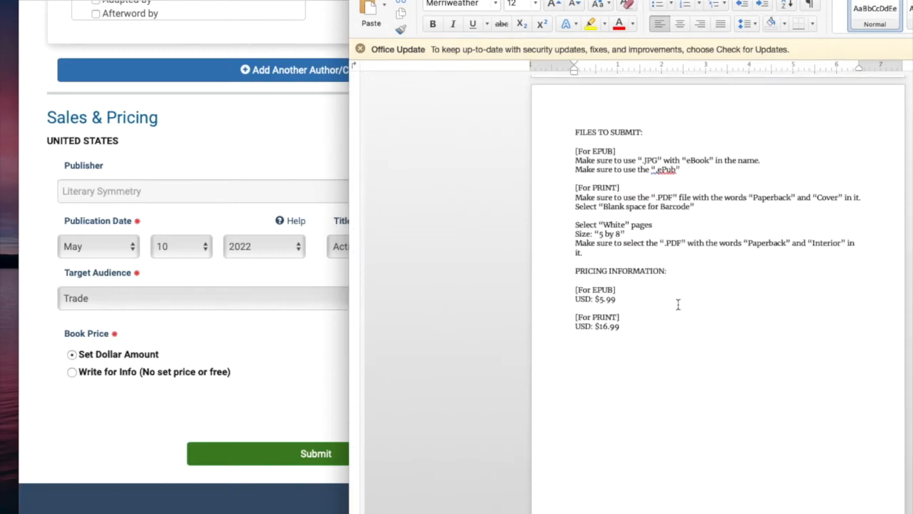
{"action": "left_click", "coordinate": [230, 321]}
{"action": "left_click", "coordinate": [448, 358]}
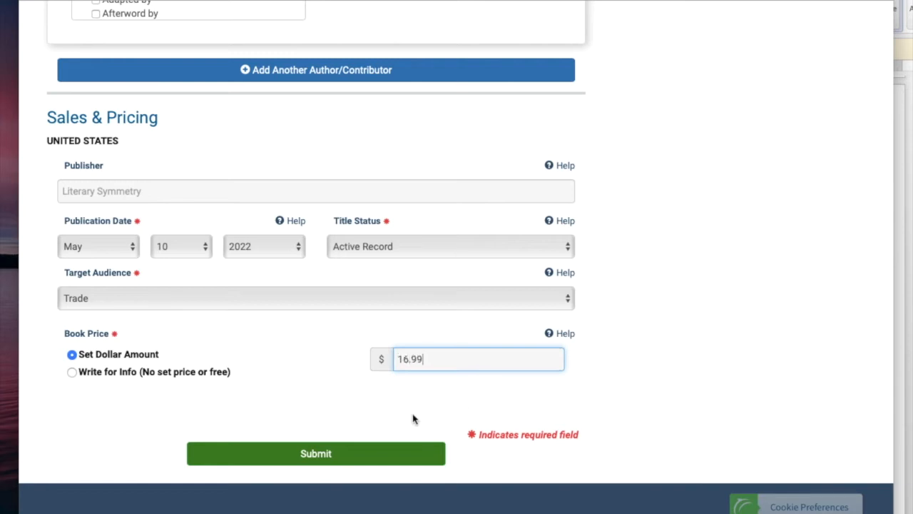
Step: Submit the paperback's completed title data form, keeping the set dollar amount instead of Write for Info
{"action": "left_click", "coordinate": [85, 375]}
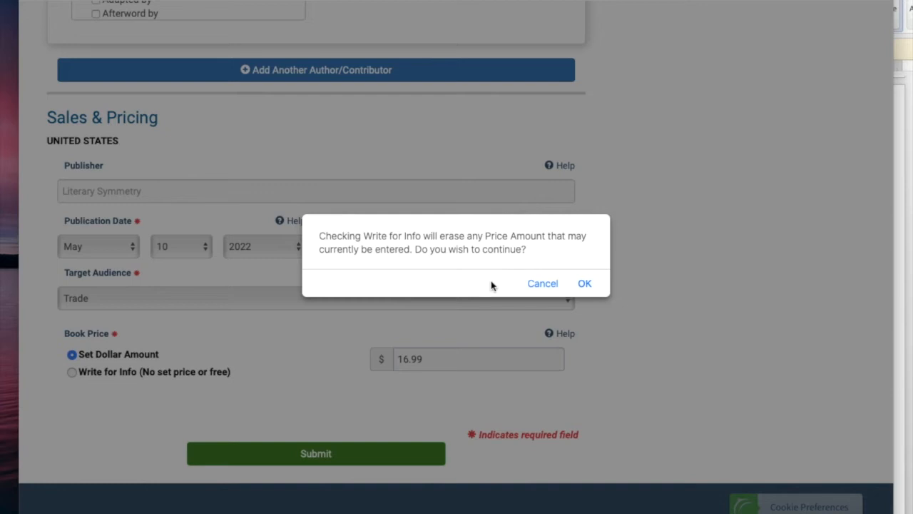
{"action": "left_click", "coordinate": [544, 285]}
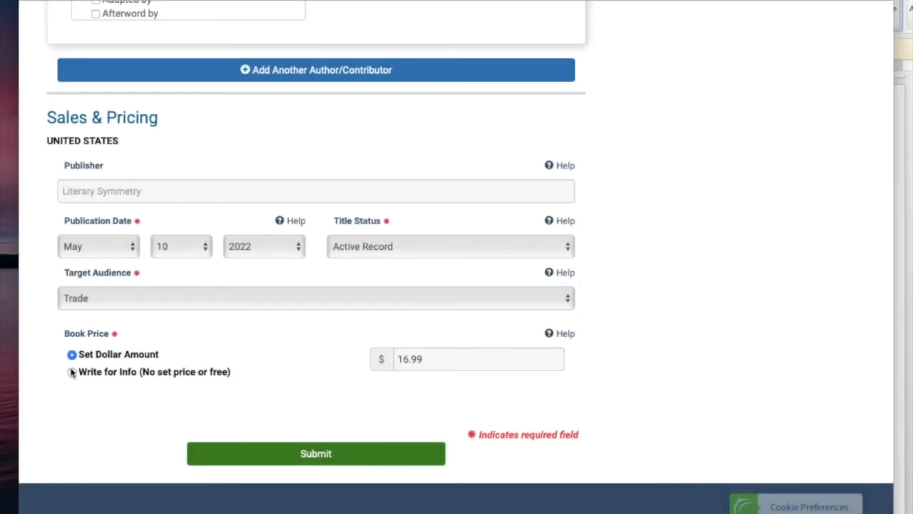
{"action": "left_click", "coordinate": [377, 459]}
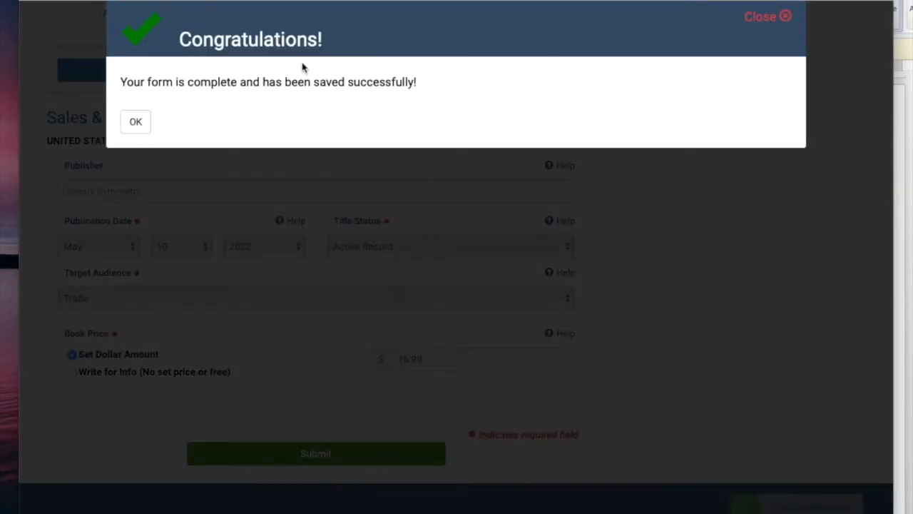
{"action": "left_click", "coordinate": [136, 123]}
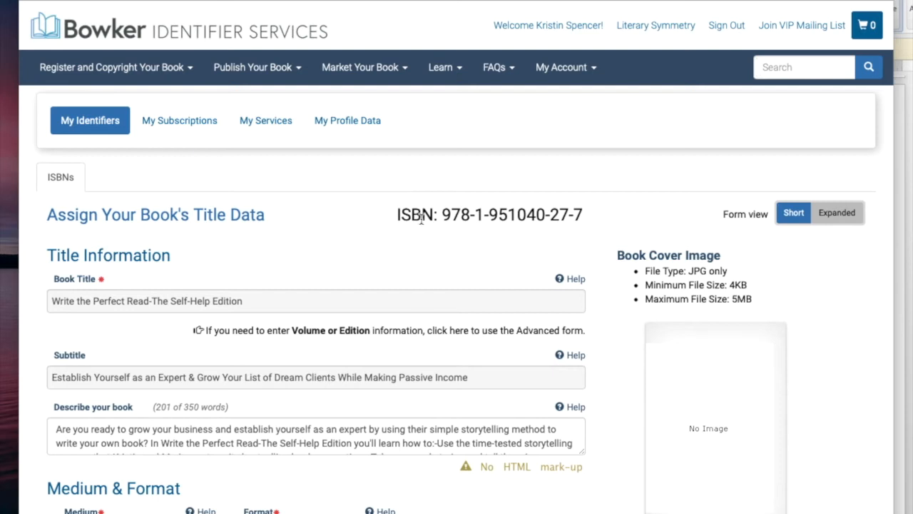
Step: Upload WTPR-SH EPUB COVER.jpg from the WTPR - Self-Help folder as the paperback's book cover image
{"action": "scroll", "coordinate": [421, 218], "scroll_direction": "down", "scroll_amount": 2}
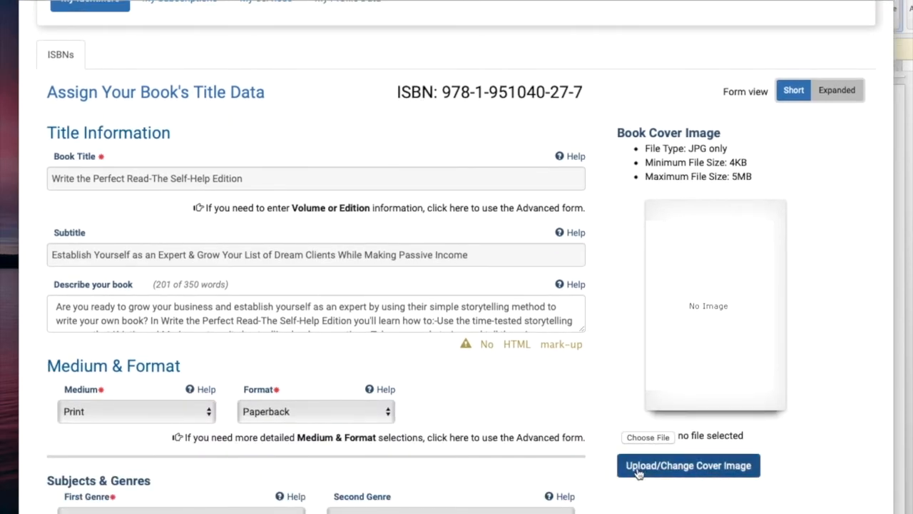
{"action": "left_click", "coordinate": [640, 438]}
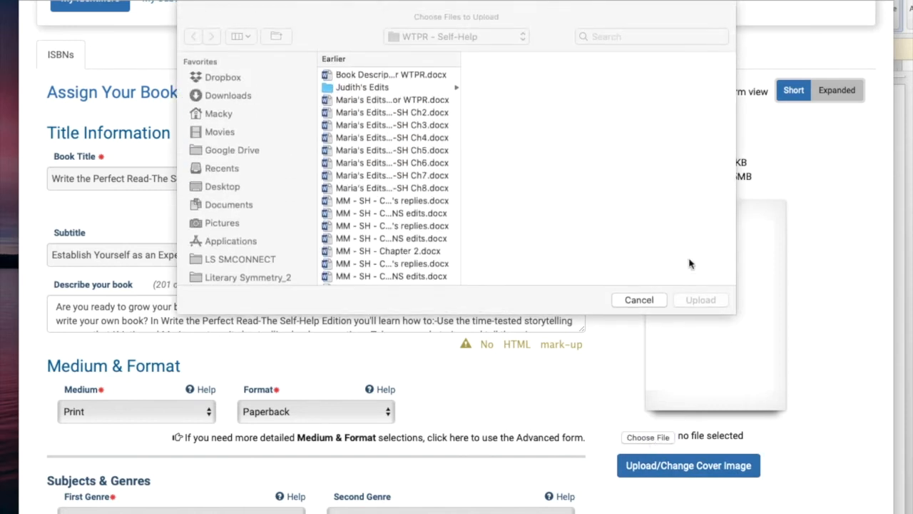
{"action": "scroll", "coordinate": [414, 194], "scroll_direction": "down", "scroll_amount": 10}
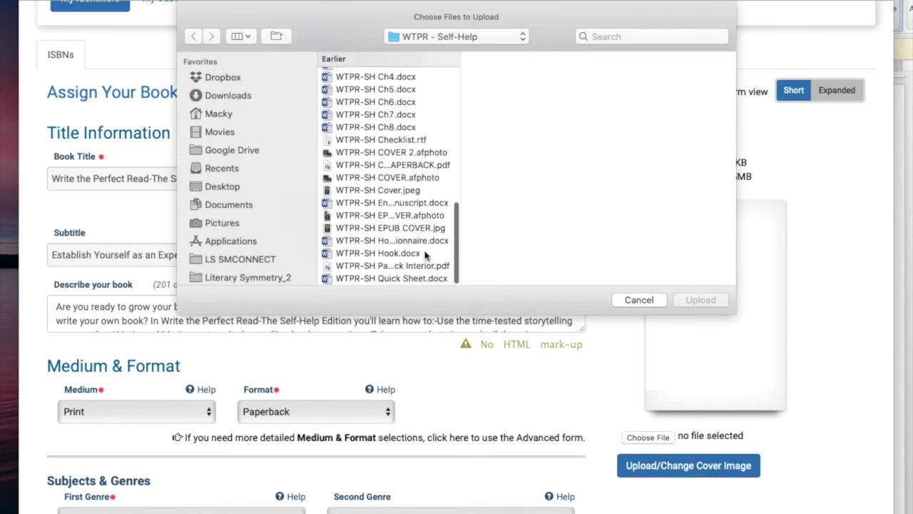
{"action": "left_click", "coordinate": [396, 230]}
{"action": "left_click", "coordinate": [702, 300]}
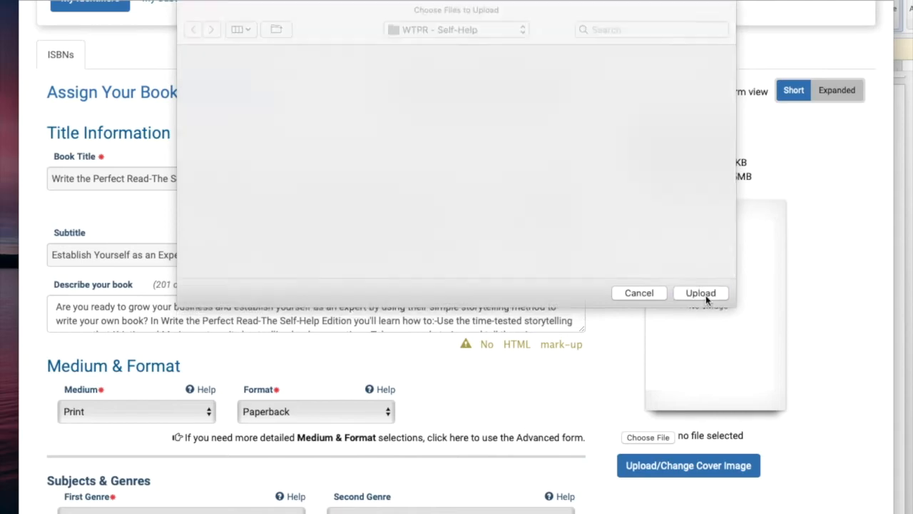
{"action": "left_click", "coordinate": [719, 468]}
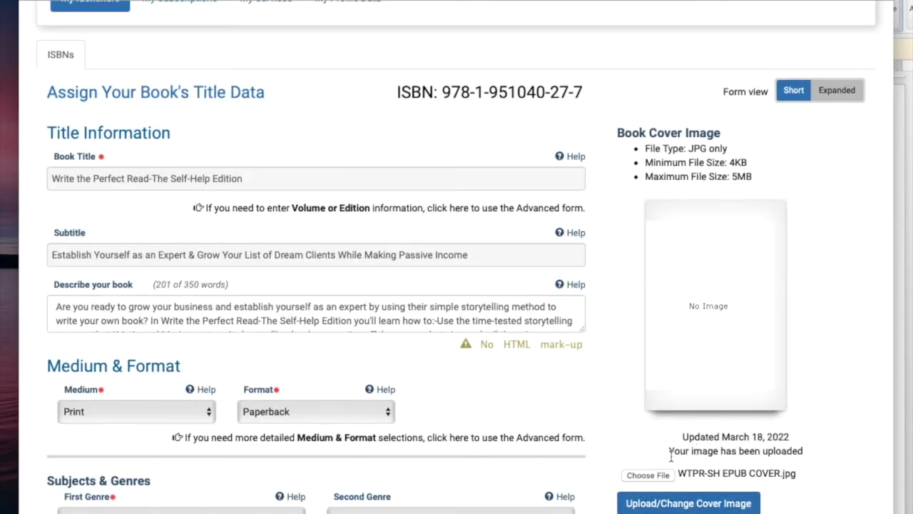
Step: Resubmit the paperback's title data form with the uploaded cover image and dismiss the confirmation
{"action": "scroll", "coordinate": [590, 449], "scroll_direction": "down", "scroll_amount": 15}
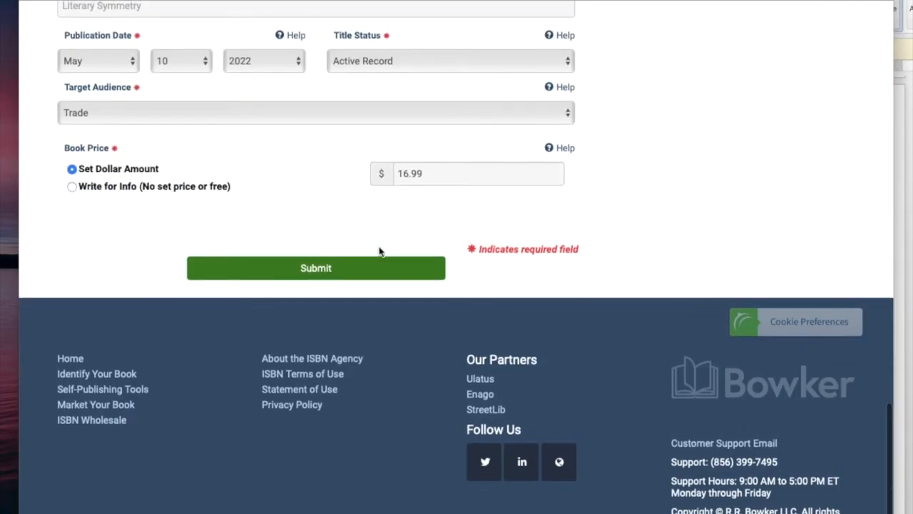
{"action": "left_click", "coordinate": [370, 269]}
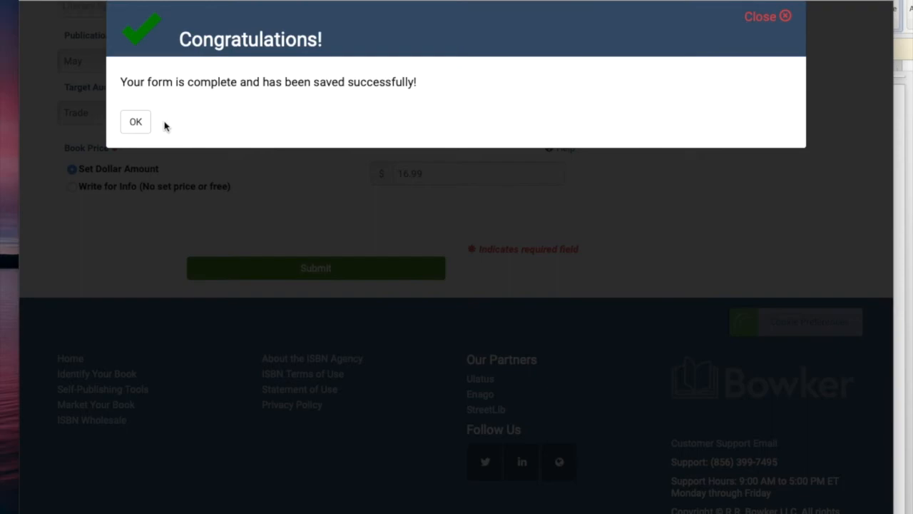
{"action": "left_click", "coordinate": [136, 123]}
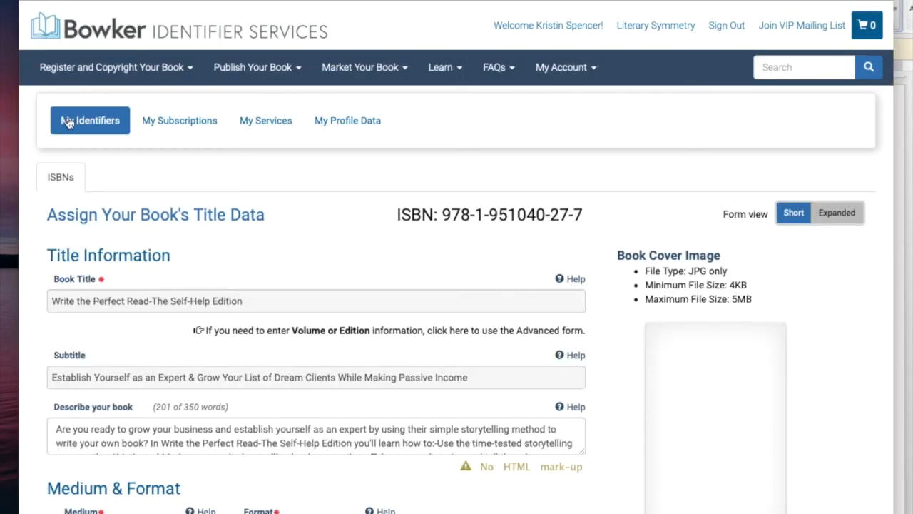
{"action": "left_click", "coordinate": [69, 121]}
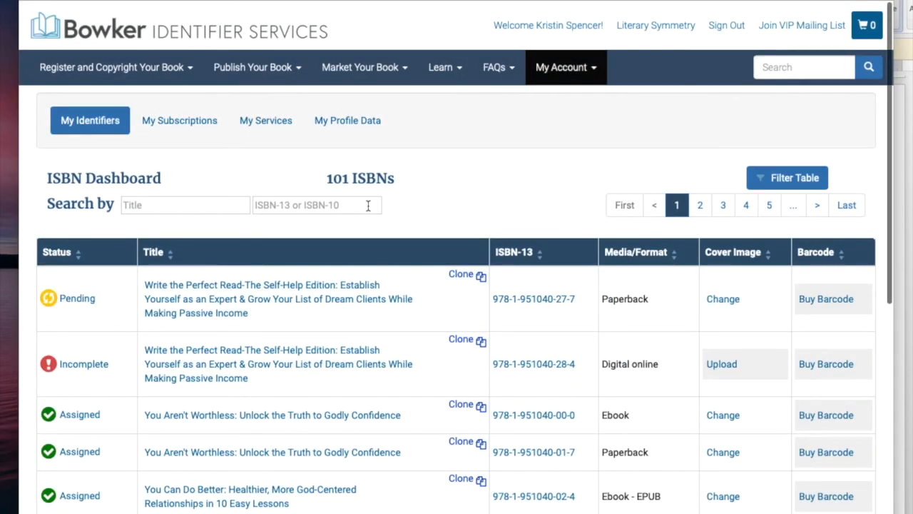
{"action": "mouse_move", "coordinate": [50, 300]}
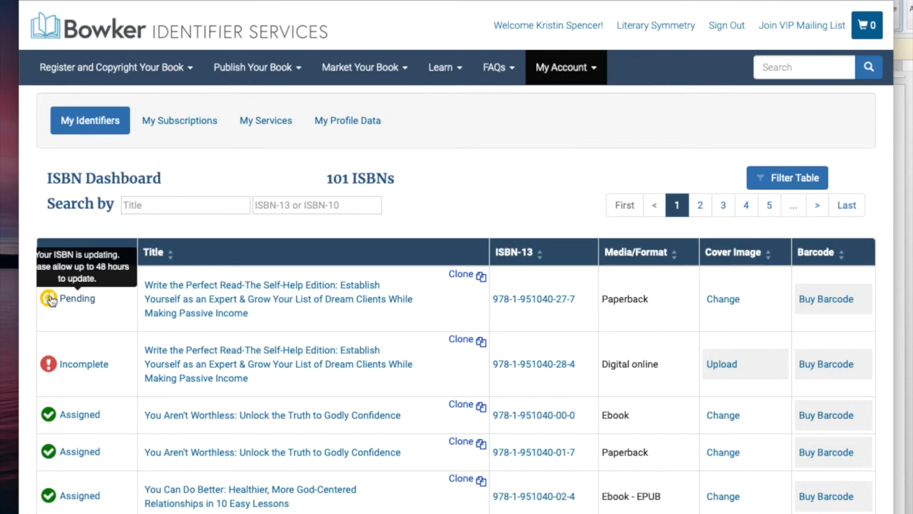
{"action": "left_click", "coordinate": [210, 371]}
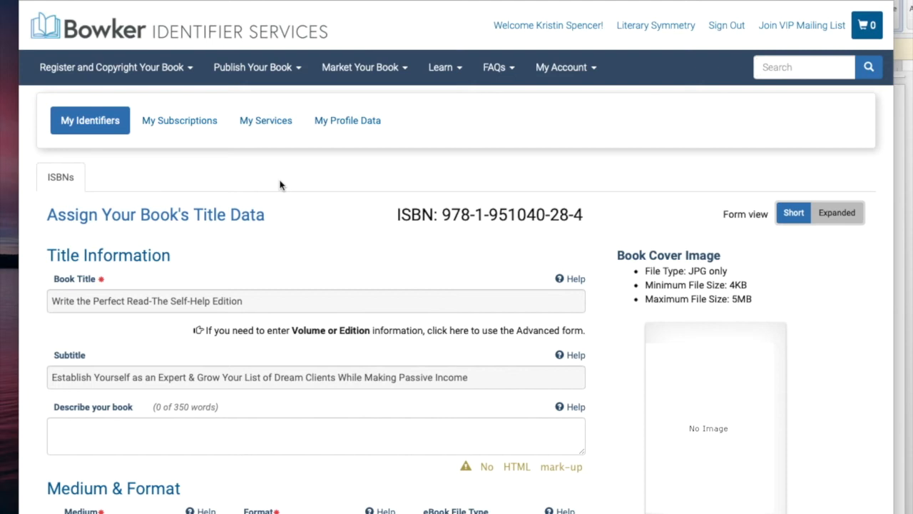
Step: Copy the book description's learning-points passage from the Word document and paste it into the digital edition's book description
{"action": "scroll", "coordinate": [280, 185], "scroll_direction": "down", "scroll_amount": 3}
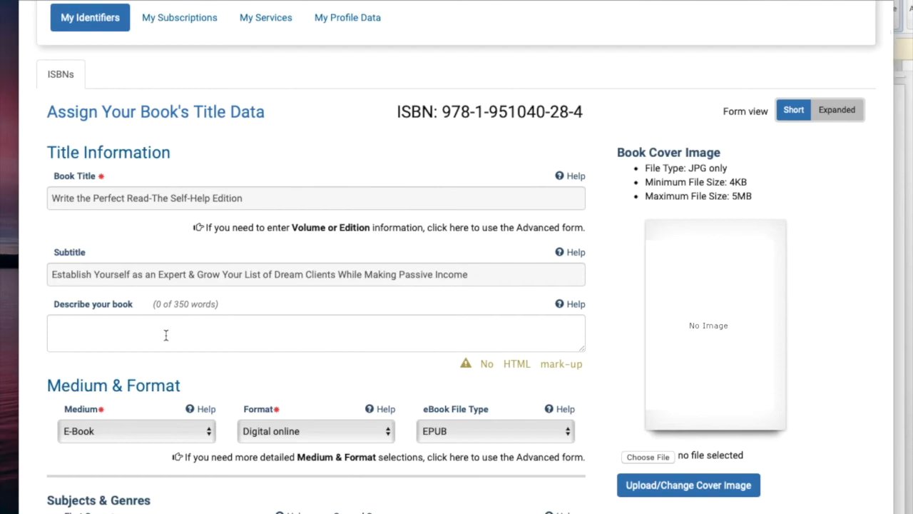
{"action": "key", "text": "super+Tab"}
{"action": "scroll", "coordinate": [725, 234], "scroll_direction": "up", "scroll_amount": 10}
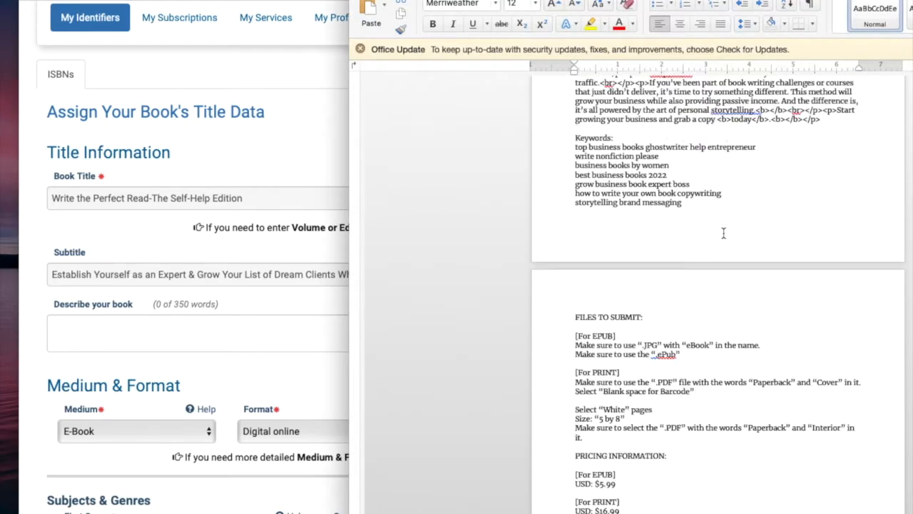
{"action": "scroll", "coordinate": [724, 233], "scroll_direction": "up", "scroll_amount": 10}
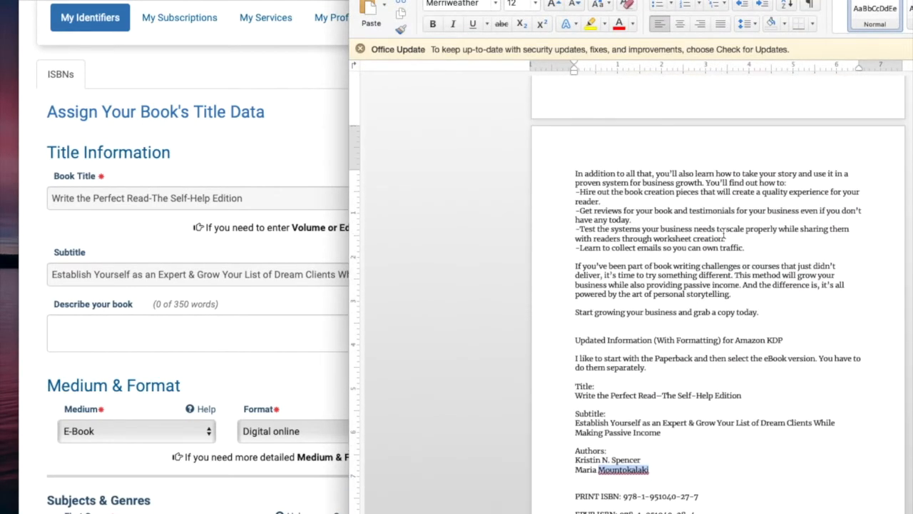
{"action": "scroll", "coordinate": [724, 233], "scroll_direction": "up", "scroll_amount": 3}
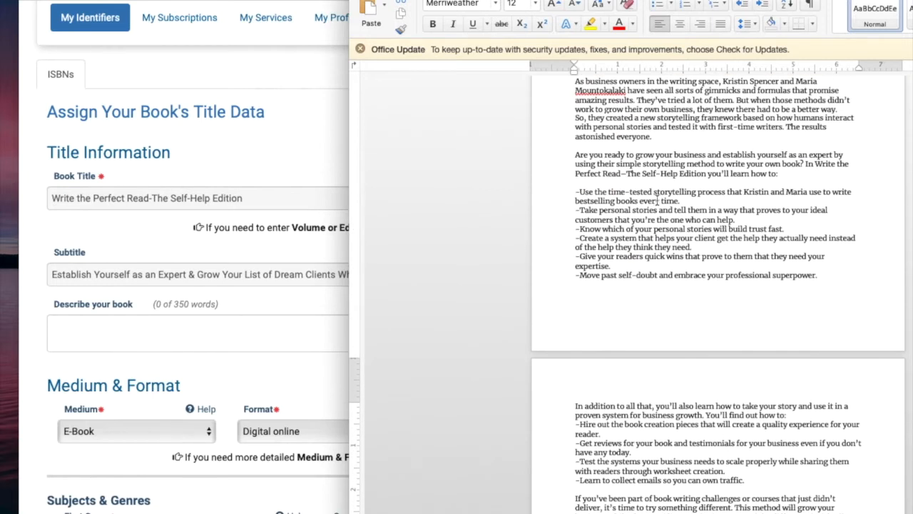
{"action": "left_click_drag", "start_coordinate": [568, 152], "coordinate": [800, 481]}
{"action": "key", "text": "super+c"}
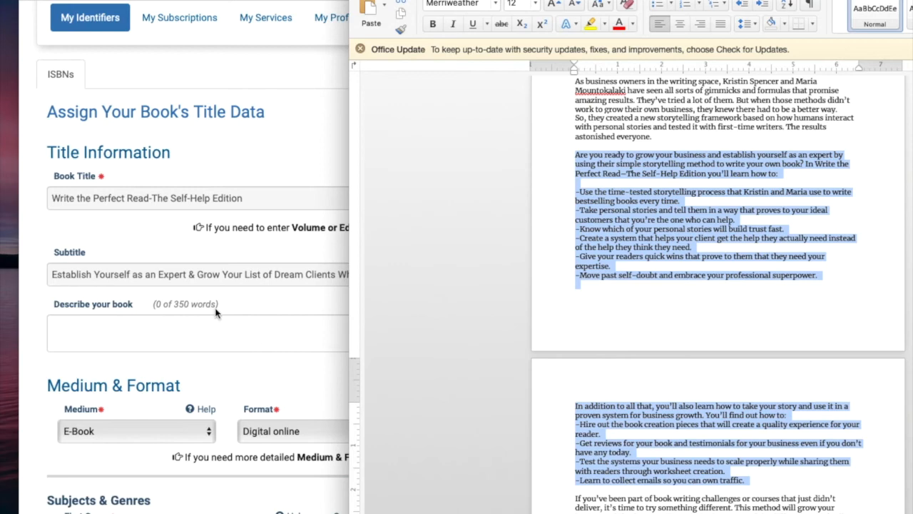
{"action": "left_click", "coordinate": [181, 329]}
{"action": "left_click", "coordinate": [176, 326]}
{"action": "key", "text": "super+v"}
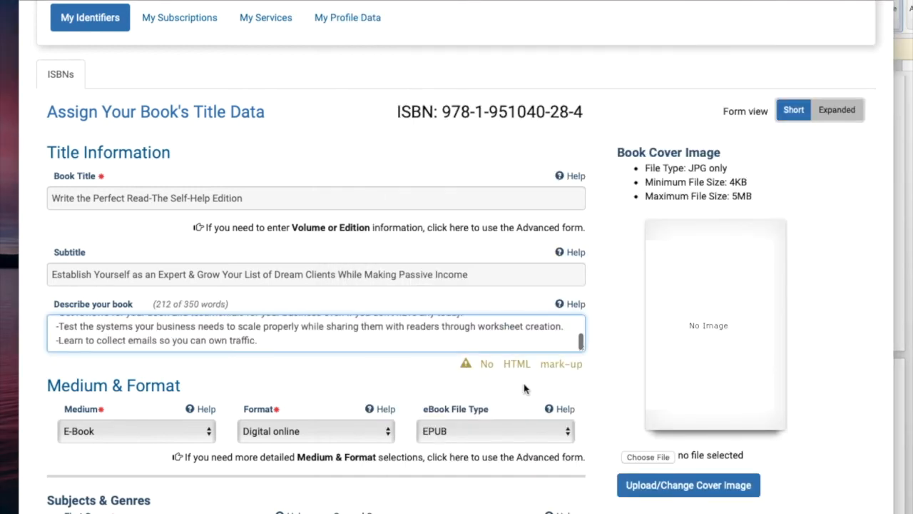
Step: Upload WTPR-SH EPUB COVER.jpg from the WTPR - Self-Help folder as the digital edition's book cover image
{"action": "left_click", "coordinate": [649, 458]}
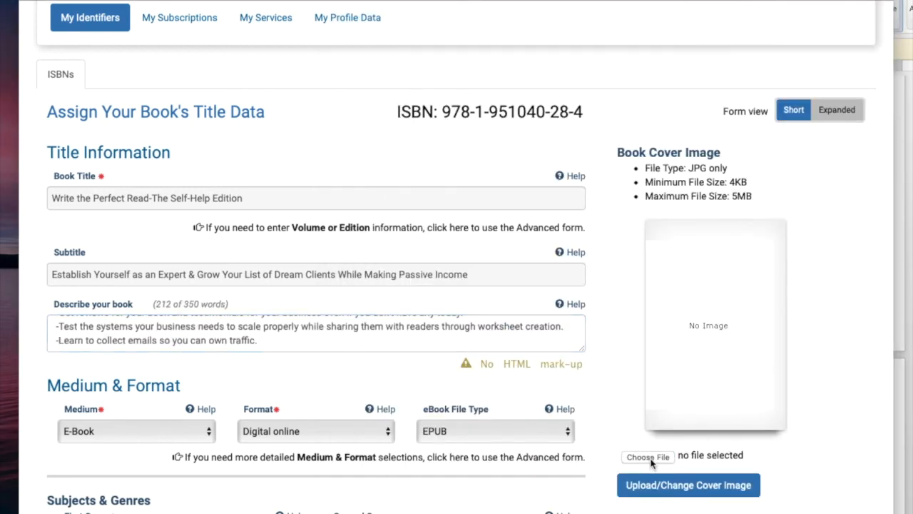
{"action": "scroll", "coordinate": [385, 151], "scroll_direction": "down", "scroll_amount": 10}
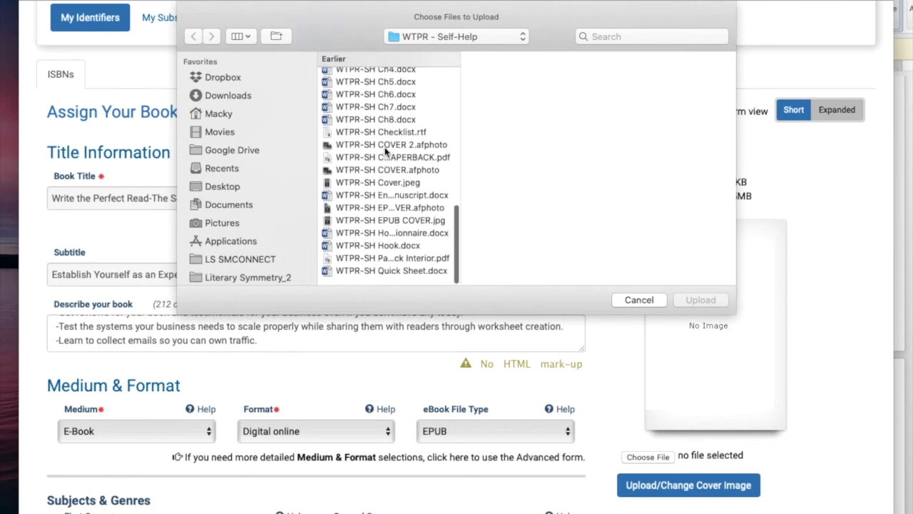
{"action": "left_click", "coordinate": [400, 228]}
{"action": "left_click", "coordinate": [701, 301]}
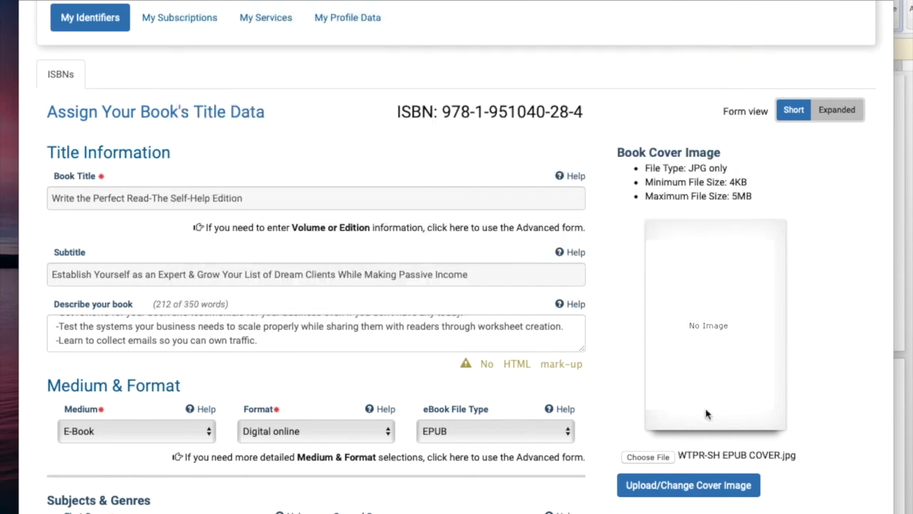
{"action": "left_click", "coordinate": [690, 492]}
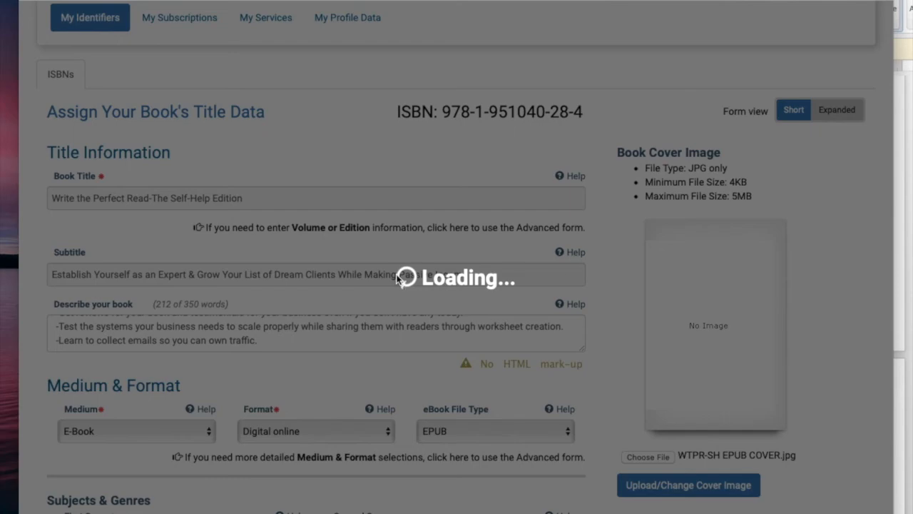
Step: Set the first genre to EDUCATION and the second genre to the entry directly after SCIENCE
{"action": "scroll", "coordinate": [398, 276], "scroll_direction": "down", "scroll_amount": 5}
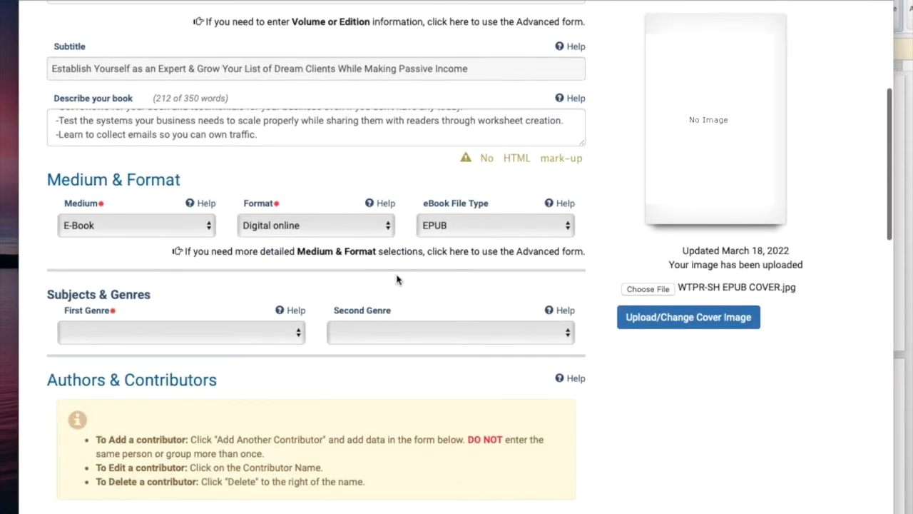
{"action": "left_click", "coordinate": [201, 263]}
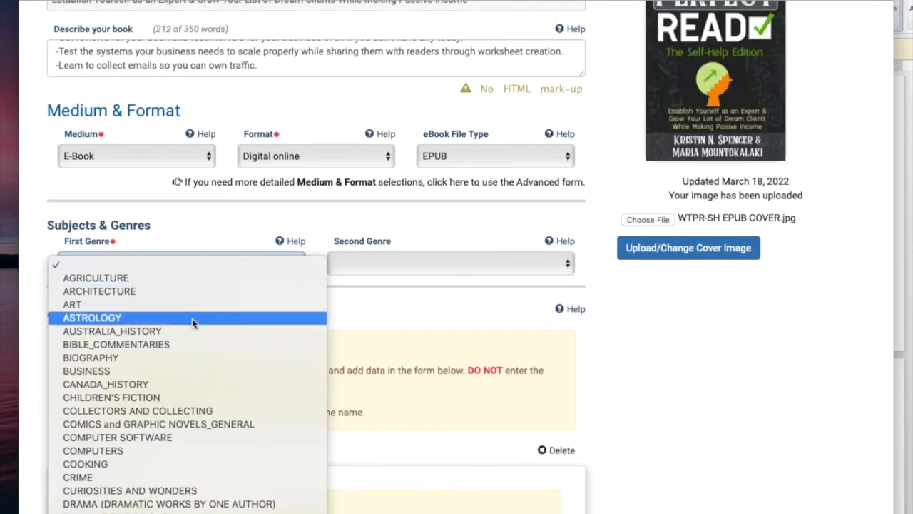
{"action": "scroll", "coordinate": [210, 459], "scroll_direction": "down", "scroll_amount": 3}
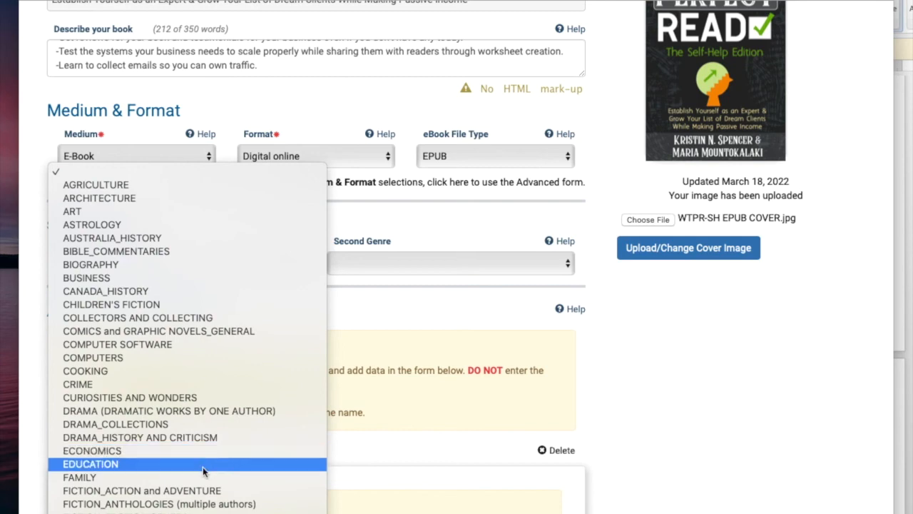
{"action": "left_click", "coordinate": [203, 464]}
{"action": "left_click", "coordinate": [428, 263]}
{"action": "scroll", "coordinate": [419, 412], "scroll_direction": "down", "scroll_amount": 15}
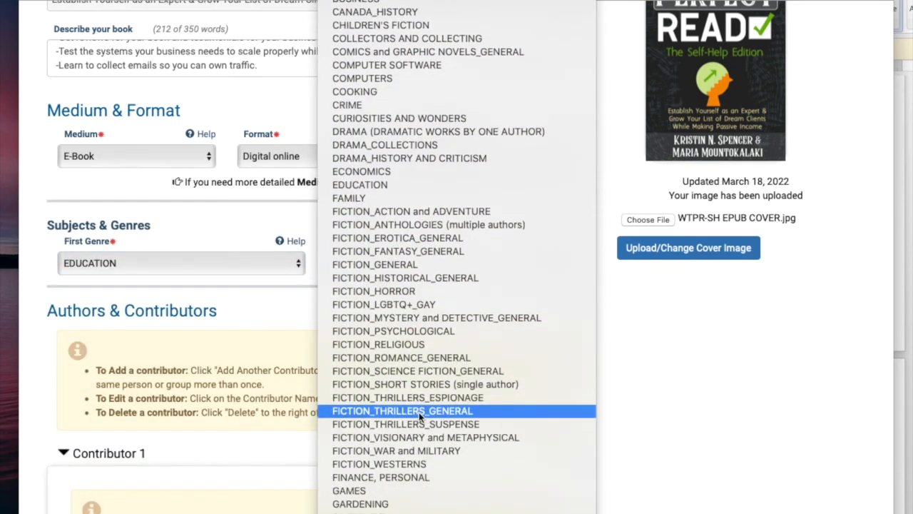
{"action": "scroll", "coordinate": [419, 412], "scroll_direction": "down", "scroll_amount": 4}
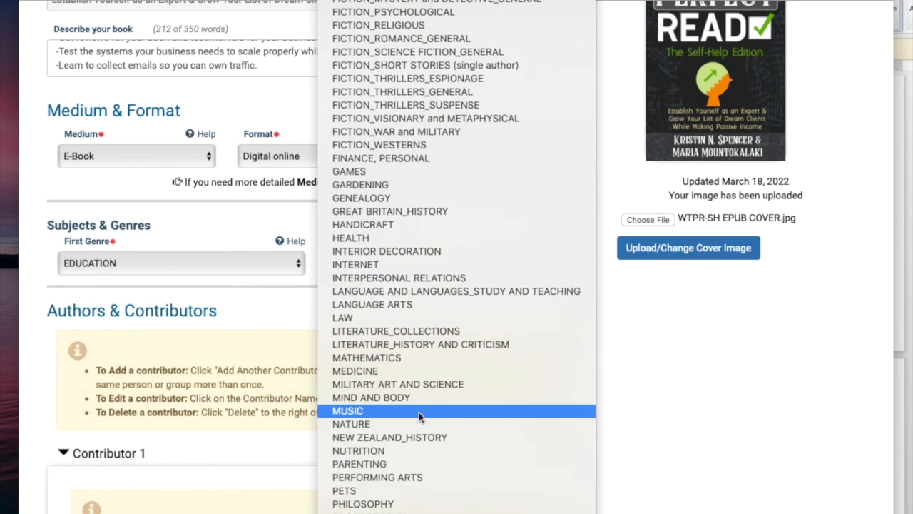
{"action": "scroll", "coordinate": [418, 412], "scroll_direction": "down", "scroll_amount": 5}
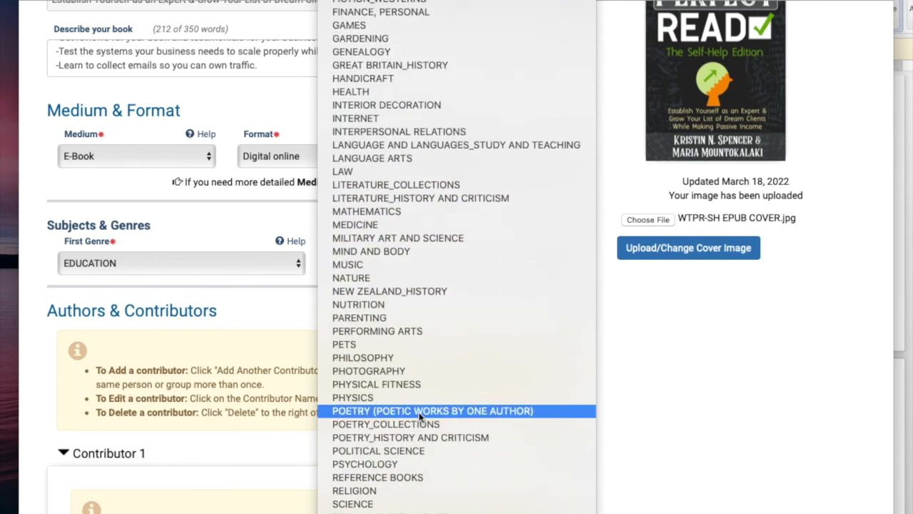
{"action": "left_click", "coordinate": [414, 511]}
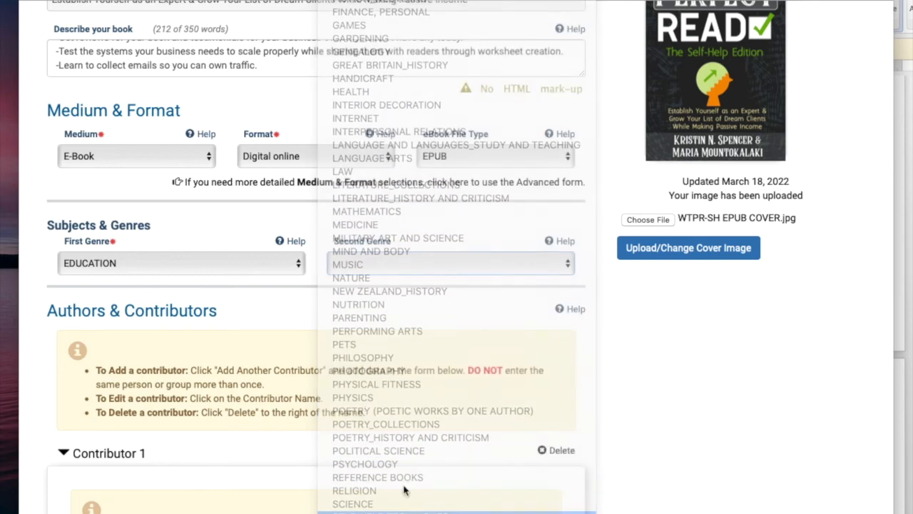
Step: Enter the first contributor's first and last name and assign the Author function
{"action": "scroll", "coordinate": [363, 391], "scroll_direction": "down", "scroll_amount": 5}
{"action": "scroll", "coordinate": [364, 391], "scroll_direction": "down", "scroll_amount": 3}
{"action": "left_click", "coordinate": [159, 405]}
{"action": "type", "text": "Kristin N"}
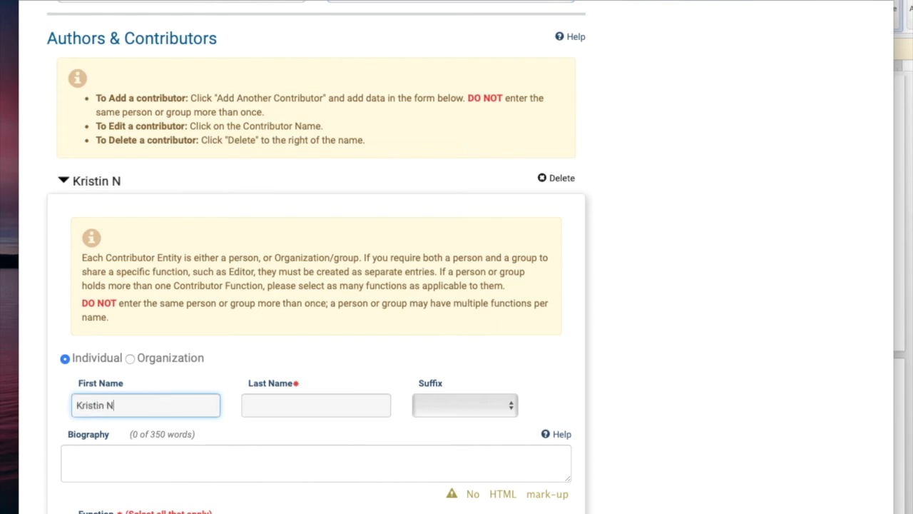
{"action": "key", "text": "Tab"}
{"action": "type", "text": "Spencer"}
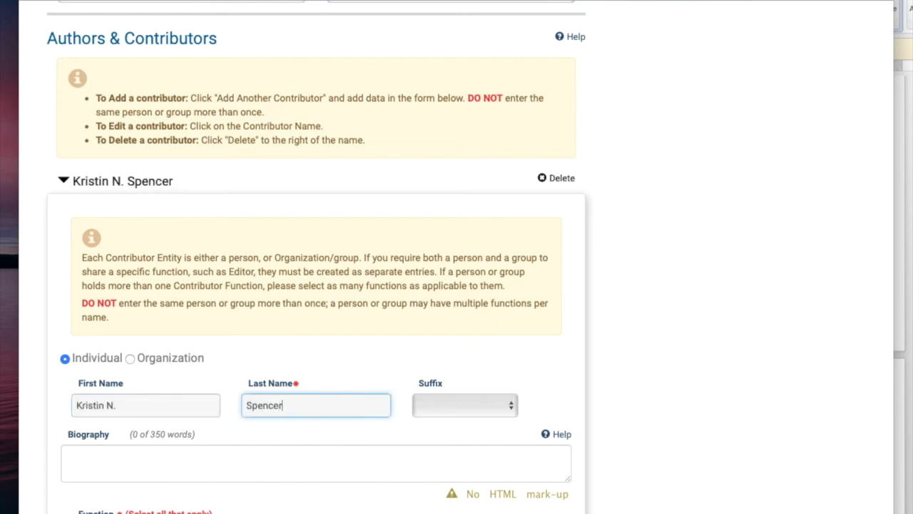
{"action": "scroll", "coordinate": [470, 257], "scroll_direction": "down", "scroll_amount": 2}
{"action": "left_click", "coordinate": [94, 368]}
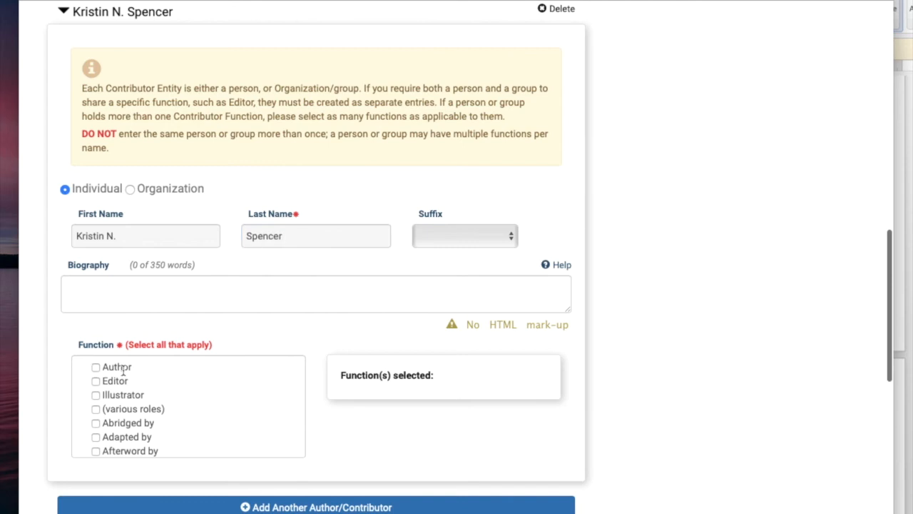
{"action": "scroll", "coordinate": [164, 377], "scroll_direction": "down", "scroll_amount": 3}
{"action": "scroll", "coordinate": [188, 418], "scroll_direction": "up", "scroll_amount": 3}
{"action": "scroll", "coordinate": [449, 490], "scroll_direction": "down", "scroll_amount": 2}
Step: Add a second contributor with the co-author's first and last name and assign the Author function
{"action": "left_click", "coordinate": [425, 417]}
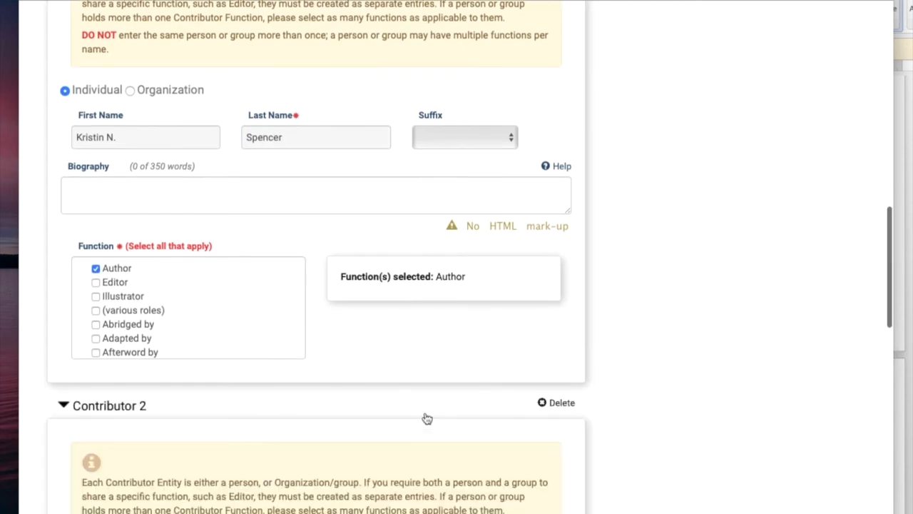
{"action": "scroll", "coordinate": [241, 437], "scroll_direction": "down", "scroll_amount": 5}
{"action": "left_click", "coordinate": [192, 408]}
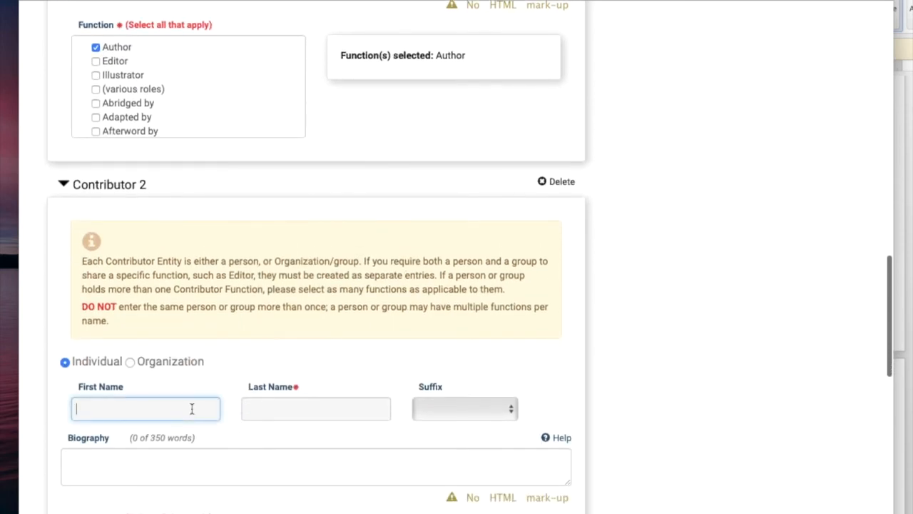
{"action": "type", "text": "Maria"}
{"action": "key", "text": "Tab"}
{"action": "type", "text": "Mountokala"}
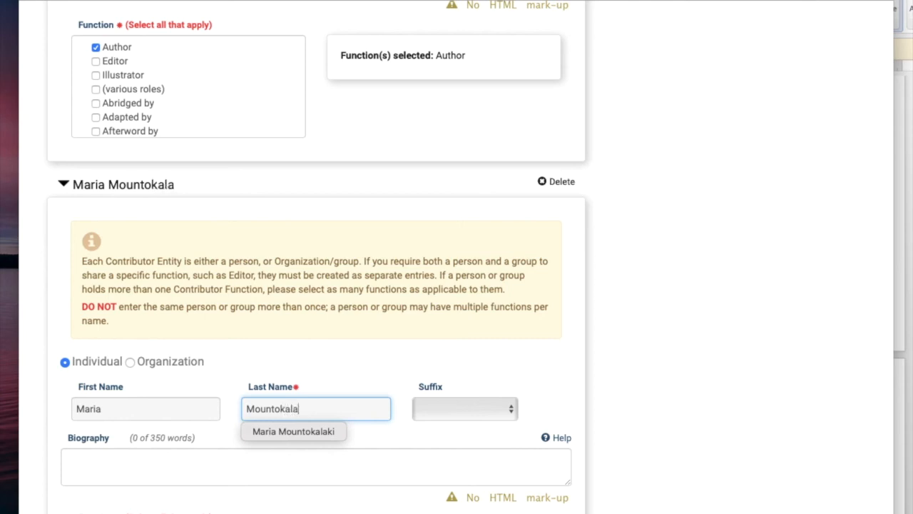
{"action": "type", "text": "ki"}
{"action": "left_click", "coordinate": [379, 369]}
{"action": "scroll", "coordinate": [379, 369], "scroll_direction": "down", "scroll_amount": 2}
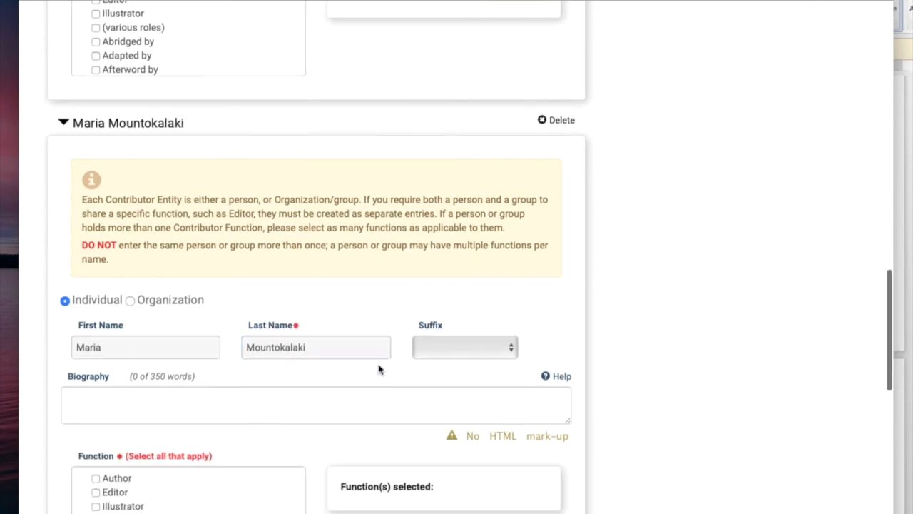
{"action": "left_click", "coordinate": [96, 392]}
Step: Set the publication date to May 10, 2022 and the title status to Active Record
{"action": "scroll", "coordinate": [269, 461], "scroll_direction": "down", "scroll_amount": 3}
{"action": "scroll", "coordinate": [369, 465], "scroll_direction": "down", "scroll_amount": 1}
{"action": "scroll", "coordinate": [369, 465], "scroll_direction": "down", "scroll_amount": 4}
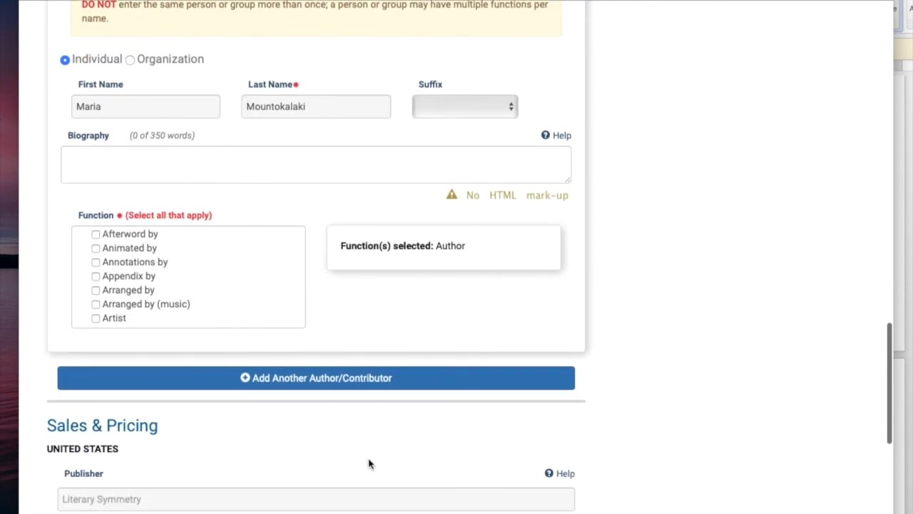
{"action": "left_click", "coordinate": [102, 435]}
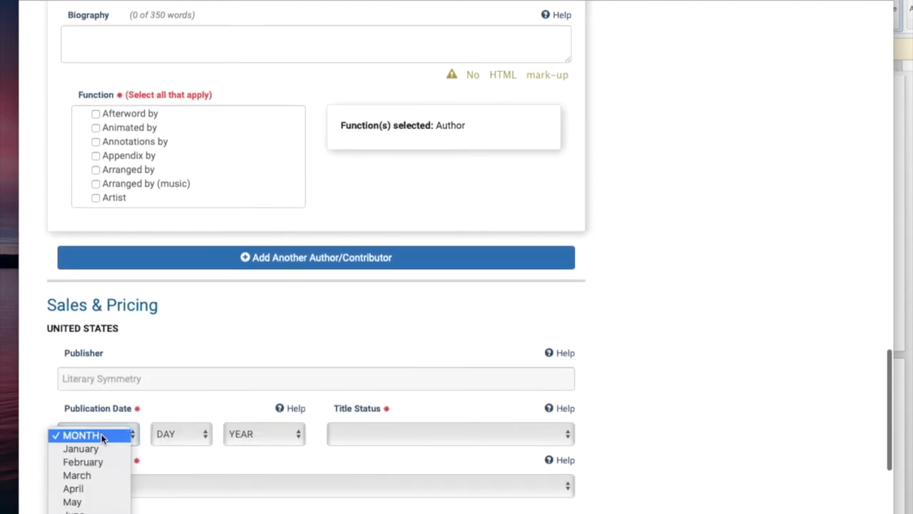
{"action": "left_click", "coordinate": [71, 501]}
{"action": "left_click", "coordinate": [184, 433]}
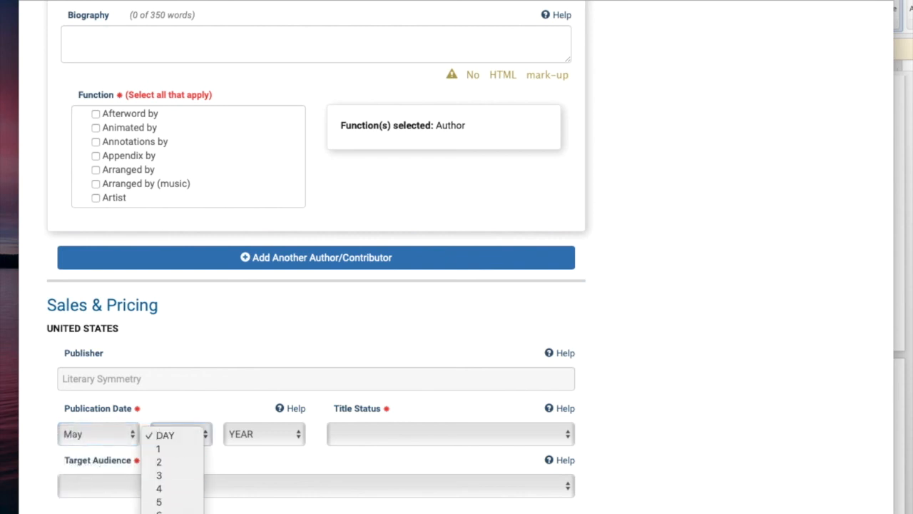
{"action": "type", "text": "10"}
{"action": "key", "text": "Return"}
{"action": "left_click", "coordinate": [289, 436]}
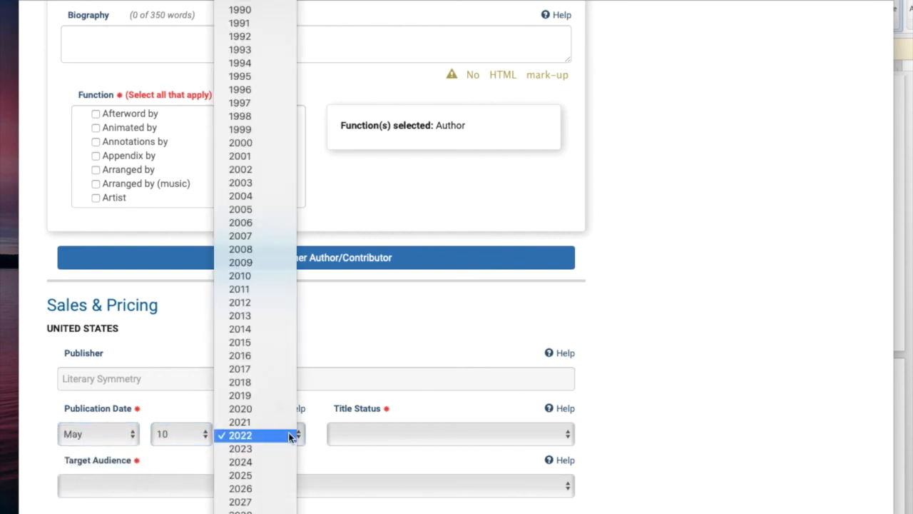
{"action": "left_click", "coordinate": [290, 436]}
{"action": "left_click", "coordinate": [357, 437]}
{"action": "left_click", "coordinate": [323, 448]}
Step: Set the digital edition's target audience to Trade
{"action": "scroll", "coordinate": [311, 462], "scroll_direction": "down", "scroll_amount": 2}
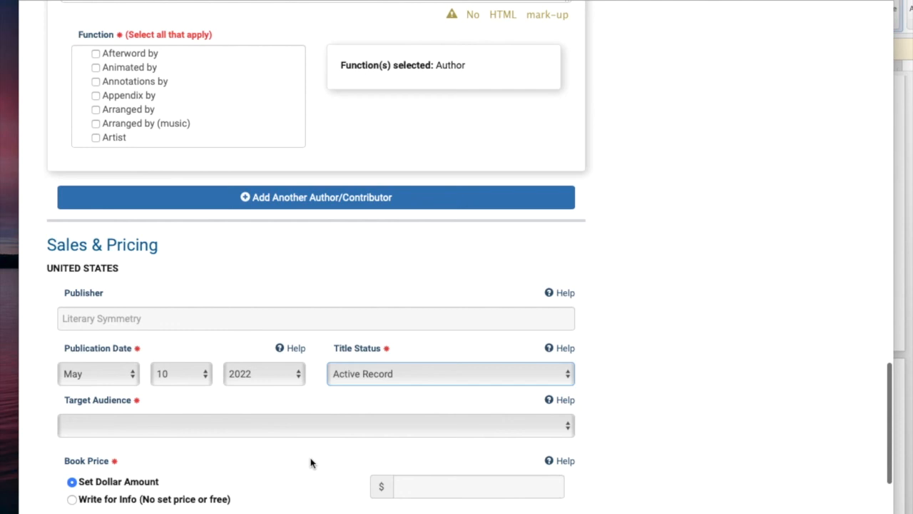
{"action": "scroll", "coordinate": [310, 462], "scroll_direction": "down", "scroll_amount": 1}
{"action": "left_click", "coordinate": [316, 400]}
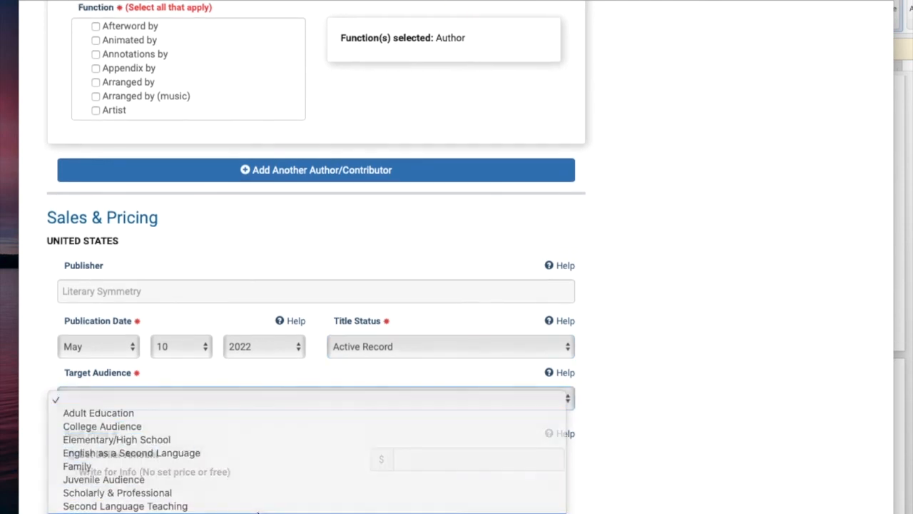
{"action": "left_click", "coordinate": [258, 511]}
Step: Look up the EPUB price in the Word document and set the book price to 5.99 dollars
{"action": "left_click", "coordinate": [441, 457]}
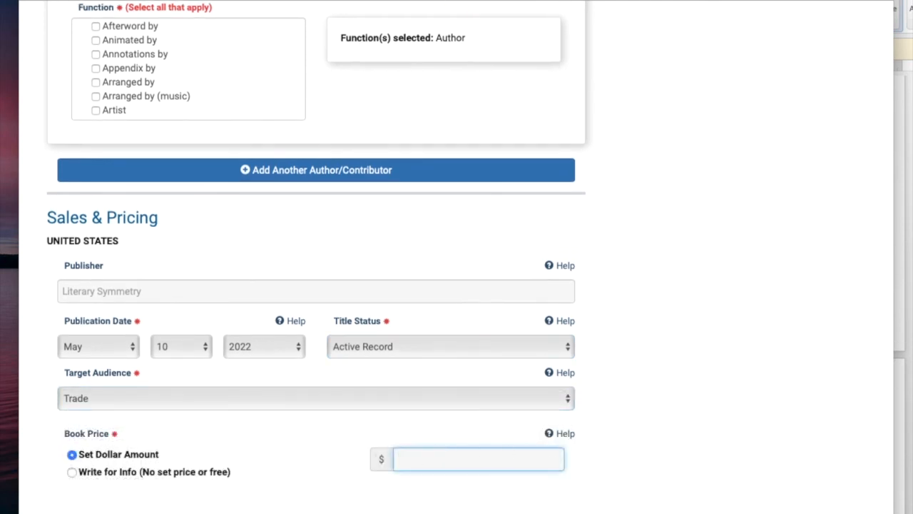
{"action": "left_click", "coordinate": [904, 385]}
{"action": "scroll", "coordinate": [765, 480], "scroll_direction": "down", "scroll_amount": 15}
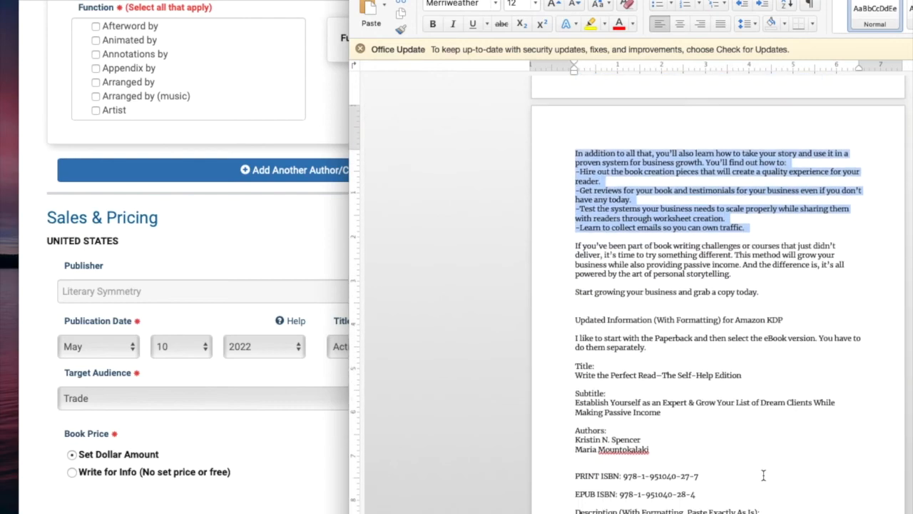
{"action": "scroll", "coordinate": [764, 474], "scroll_direction": "down", "scroll_amount": 20}
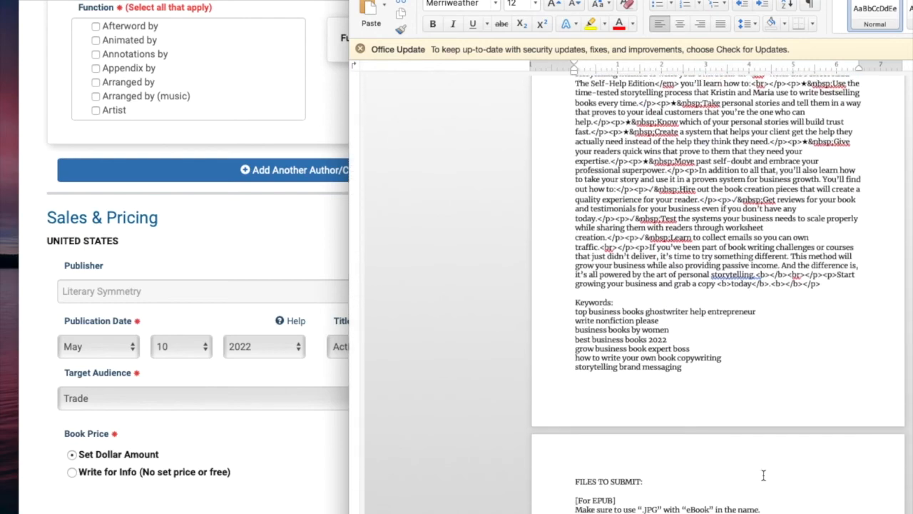
{"action": "left_click", "coordinate": [299, 457]}
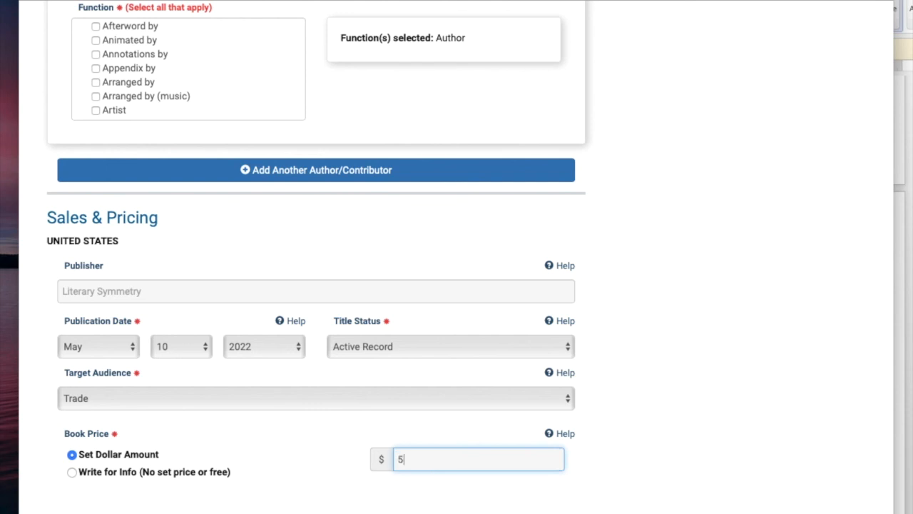
{"action": "type", "text": "5.99"}
Step: Submit the digital edition's title data form, dismiss the confirmation and return to the ISBN dashboard
{"action": "scroll", "coordinate": [428, 469], "scroll_direction": "down", "scroll_amount": 3}
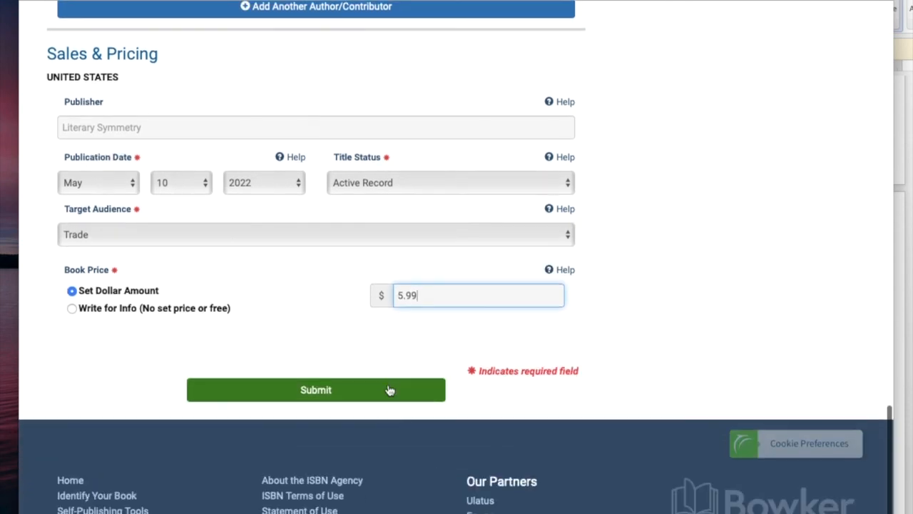
{"action": "left_click", "coordinate": [383, 397]}
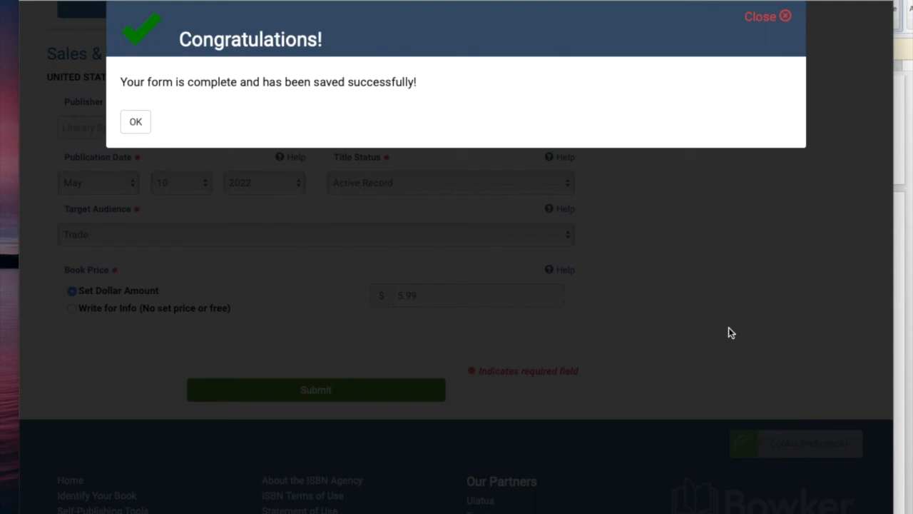
{"action": "left_click", "coordinate": [136, 121]}
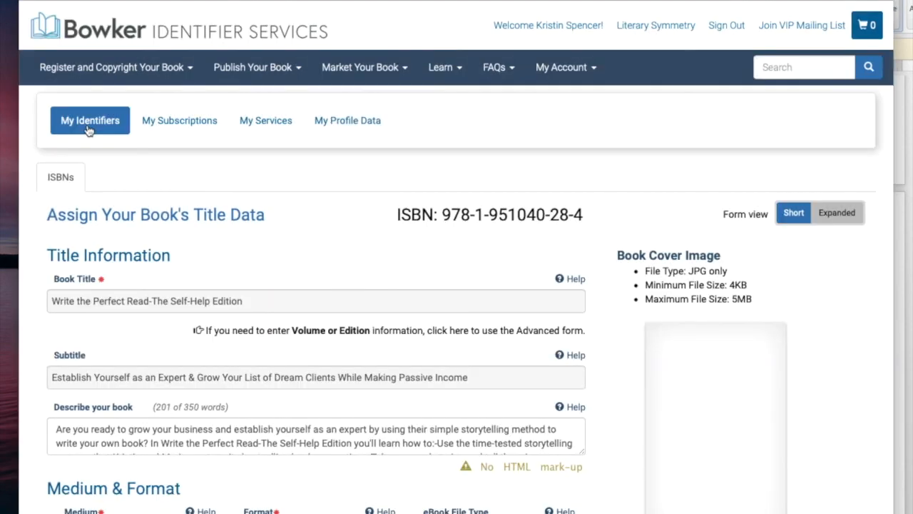
{"action": "left_click", "coordinate": [92, 109]}
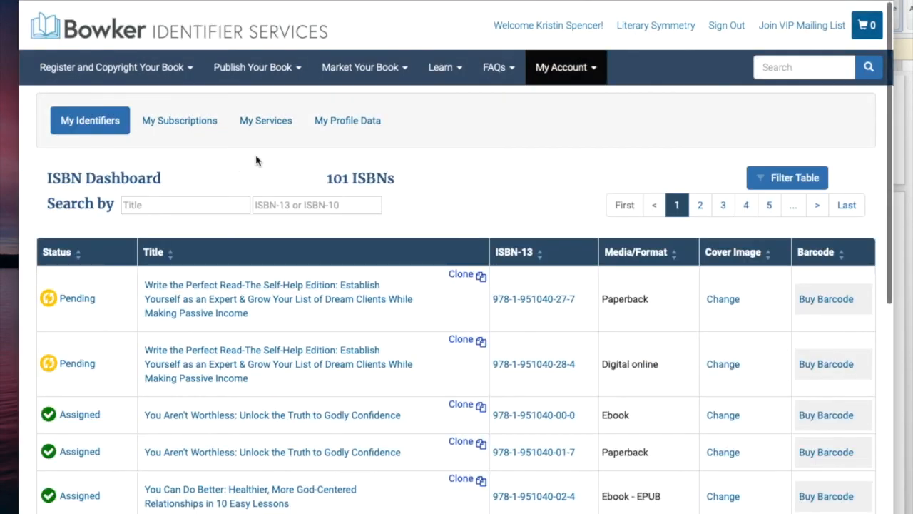